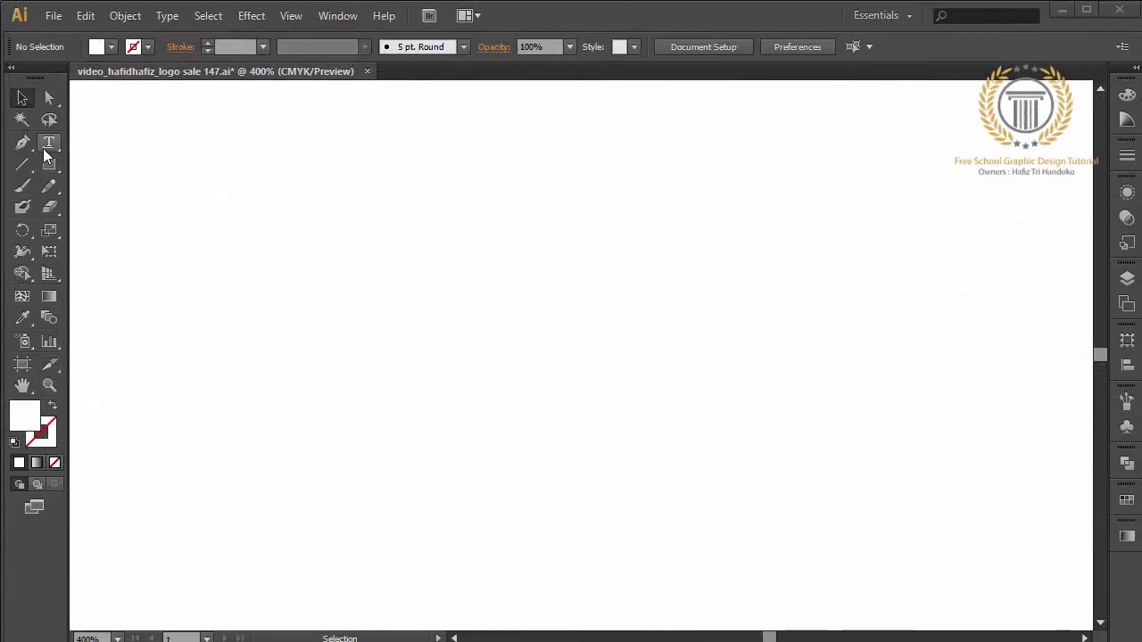
Type a letter S on the page with the Type tool.
click(47, 153)
click(444, 375)
text(S)
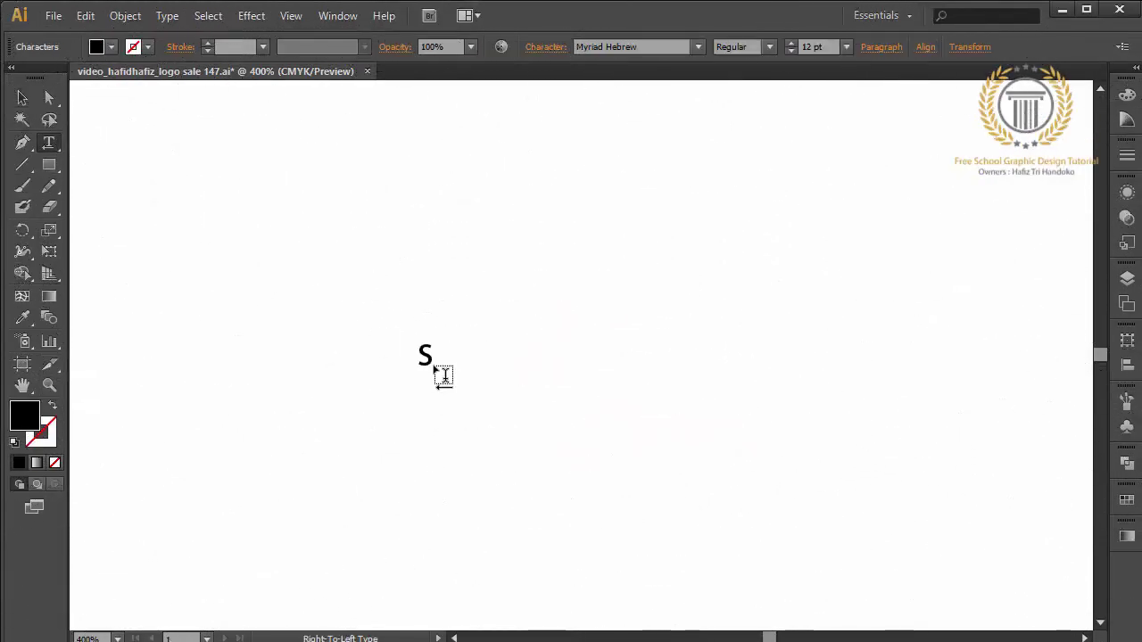
click(23, 98)
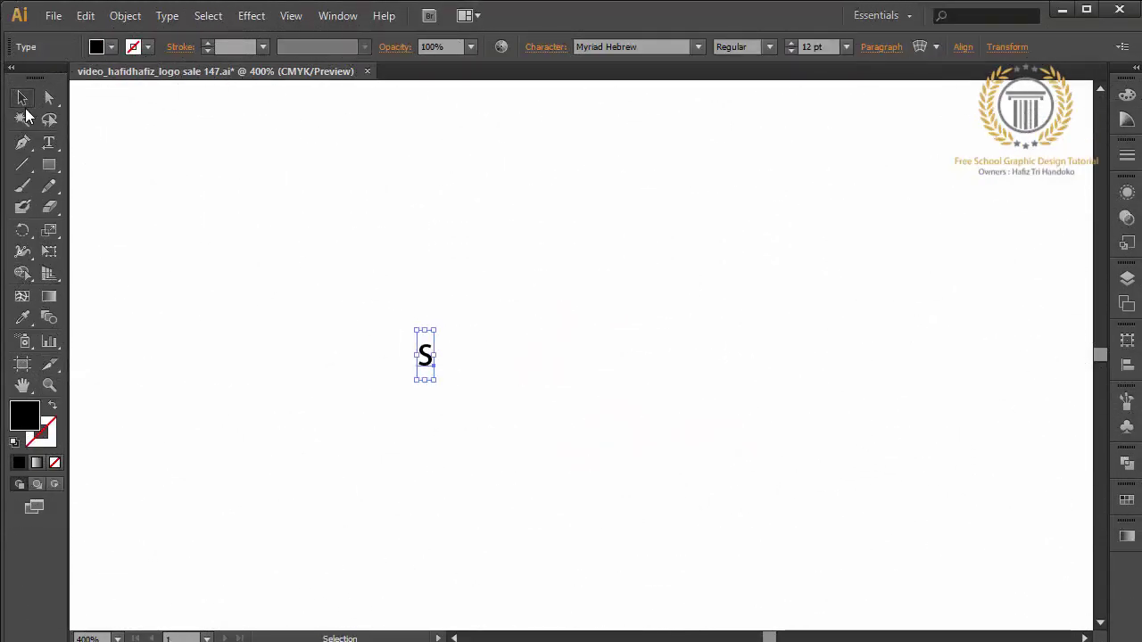
Enlarge the S from 48 pt to 72 pt and move it slightly right and down.
click(846, 47)
click(868, 326)
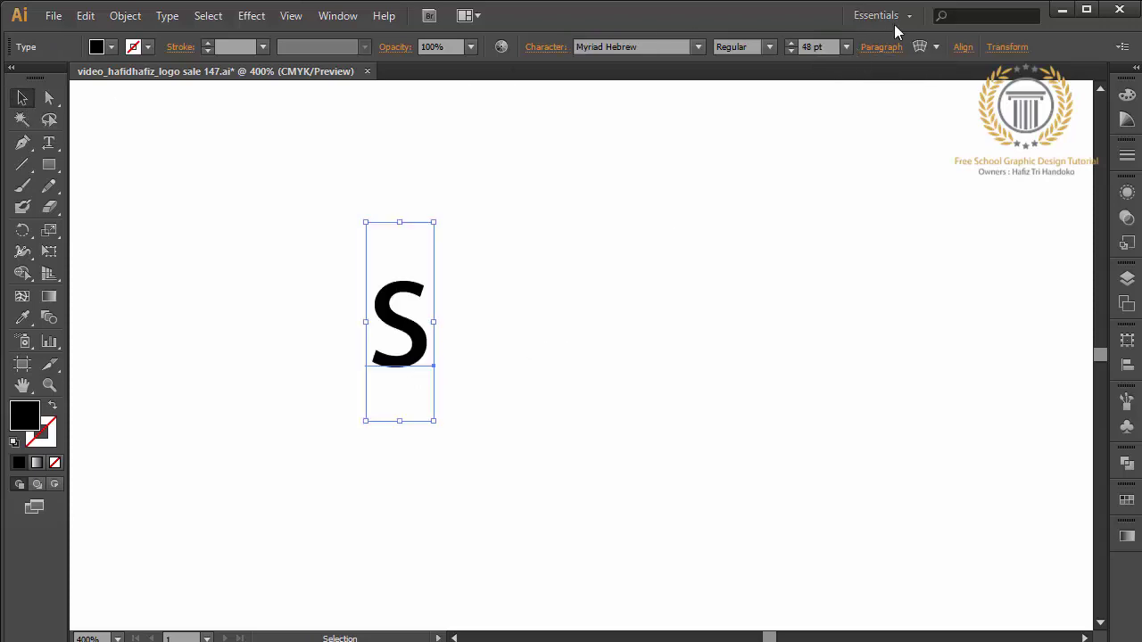
click(846, 48)
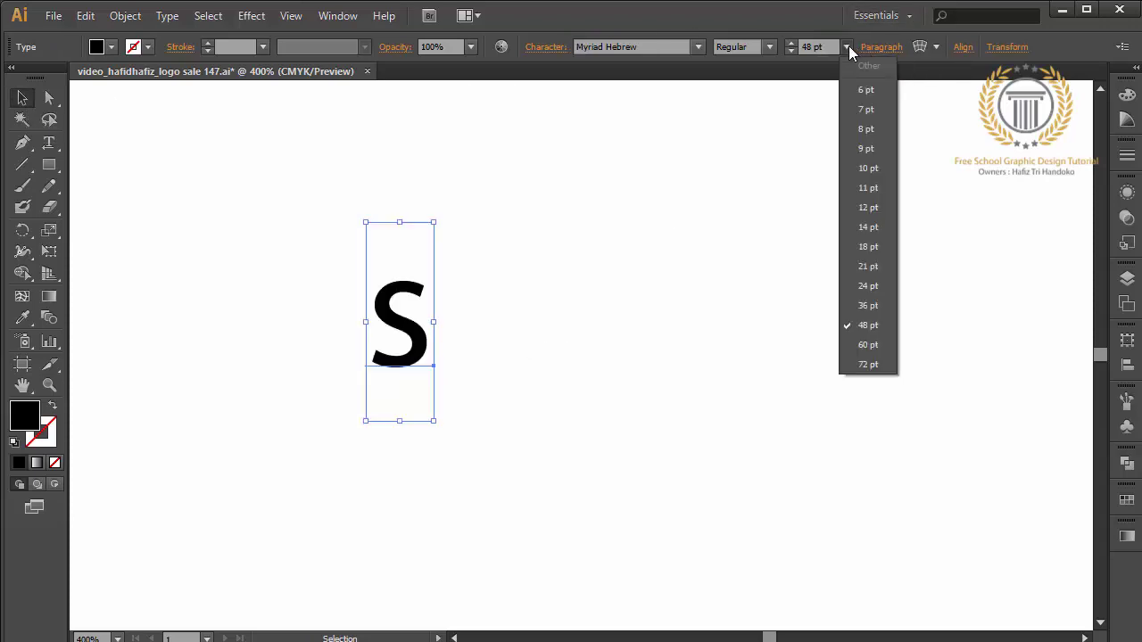
click(868, 365)
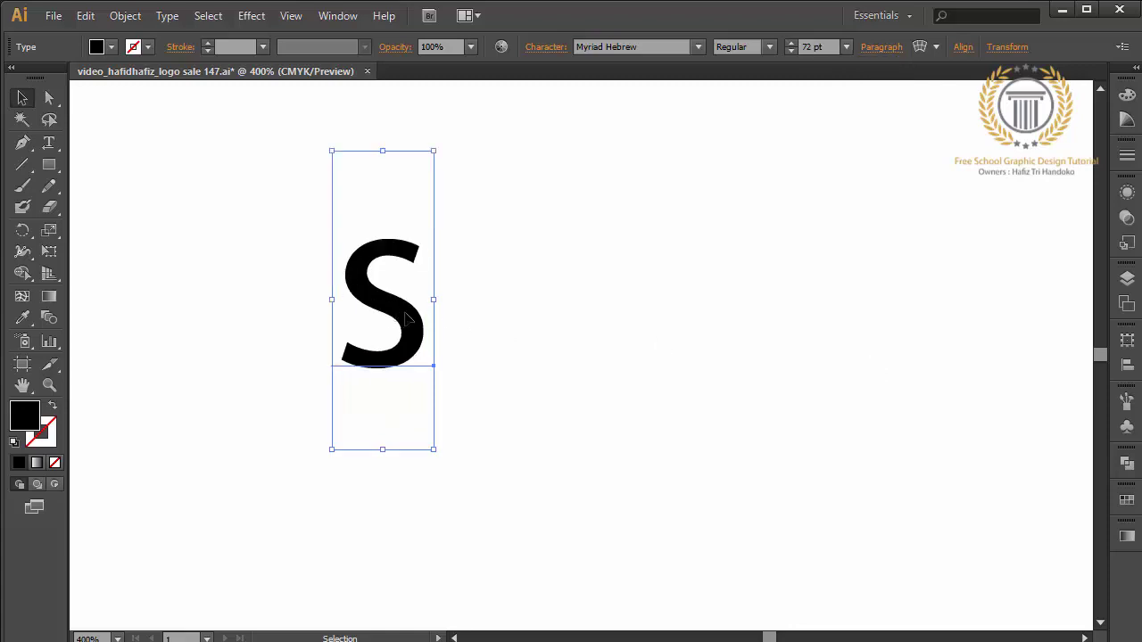
drag(406, 317, 466, 330)
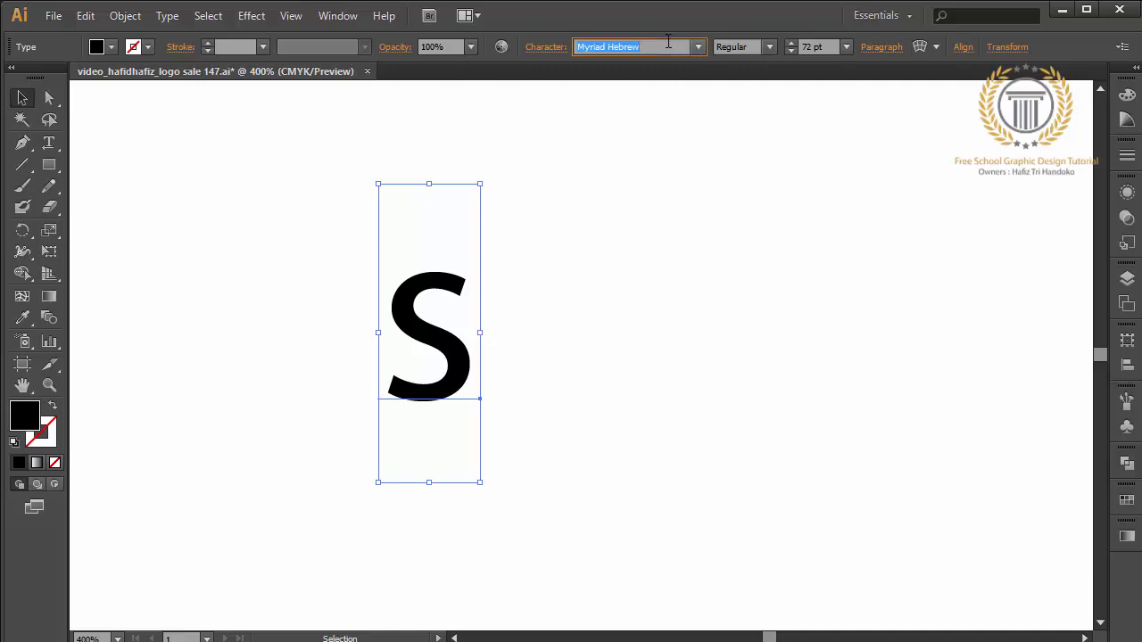
Cycle the S through fonts like LilyUPC and Adobe Hebrew, ending on Aldhabi.
key(Up)
key(Up)
key(Up)
key(Up)
key(Up)
key(Up)
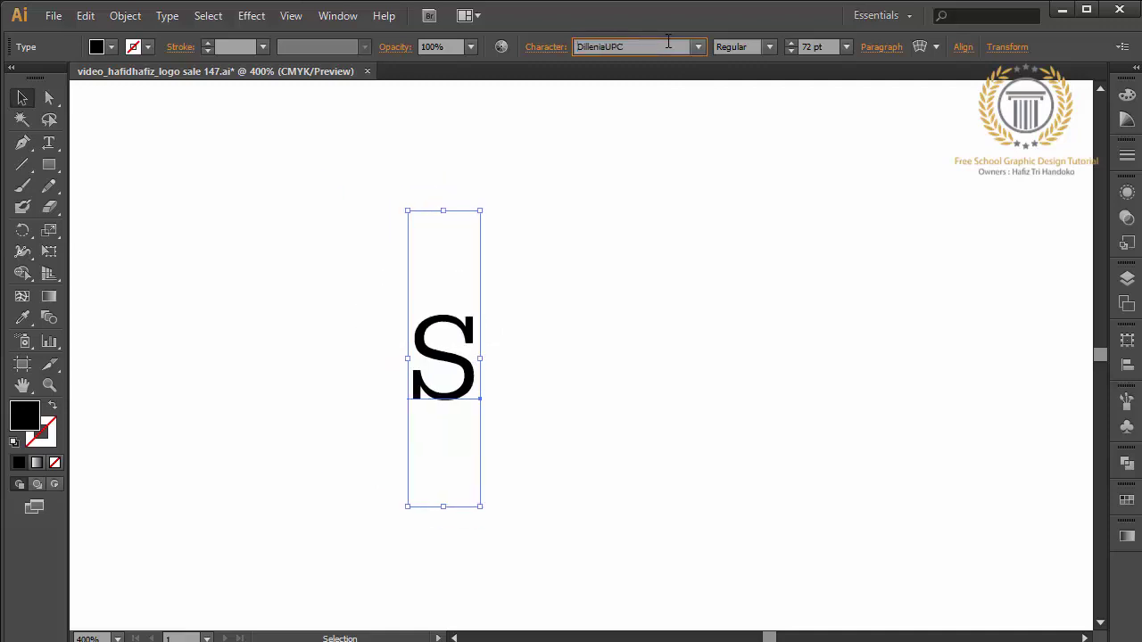
key(Down)
key(Down)
key(Down)
key(Down)
key(Down)
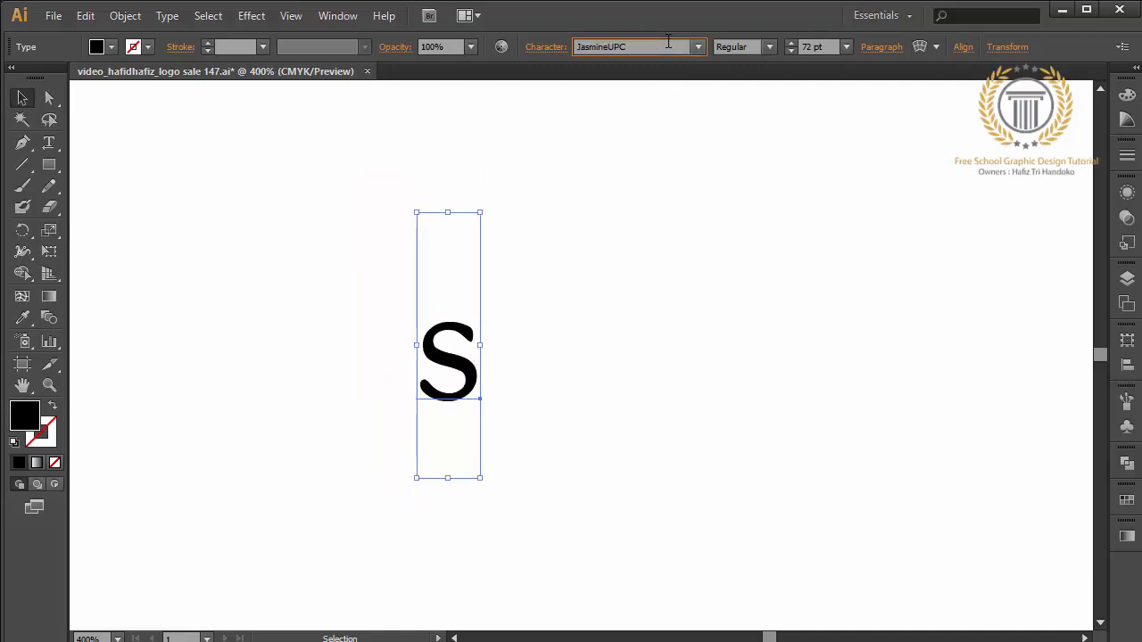
key(Down)
key(Down)
key(Down)
key(Down)
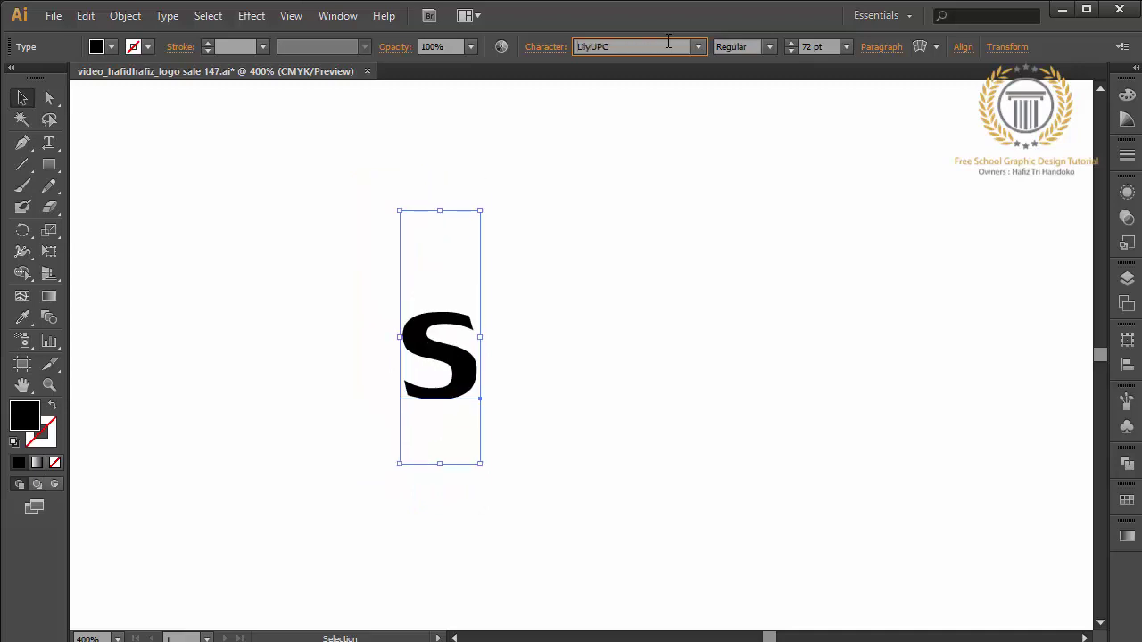
key(Down)
key(Down)
key(Down)
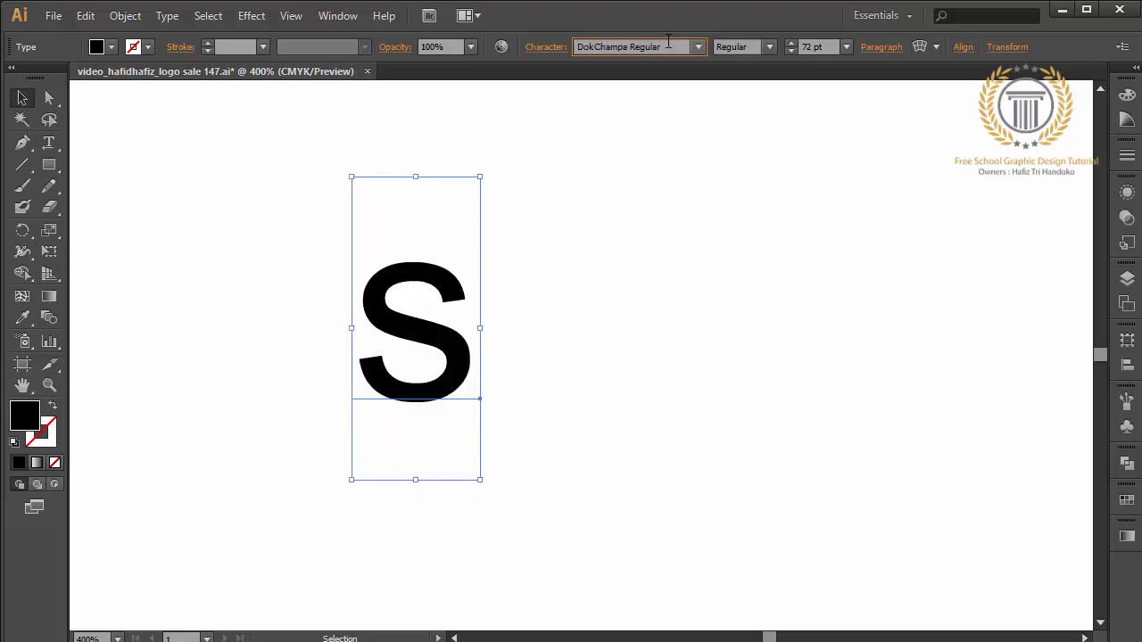
key(Down)
key(Down)
key(Down)
key(Down)
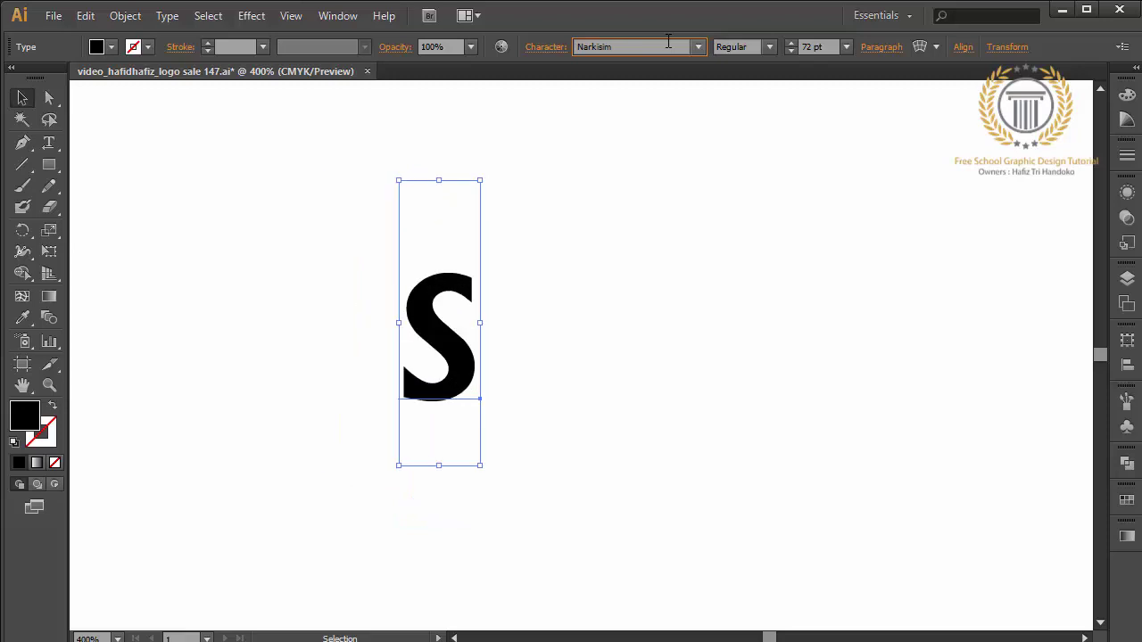
key(Down)
key(Down)
key(Down)
key(Down)
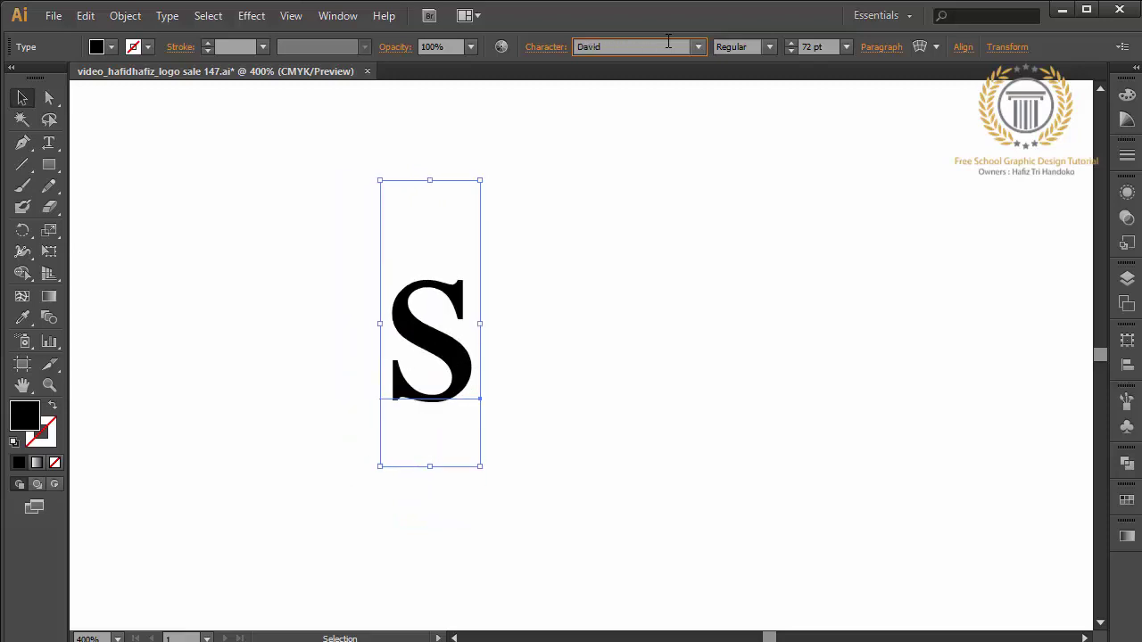
key(Down)
key(Down)
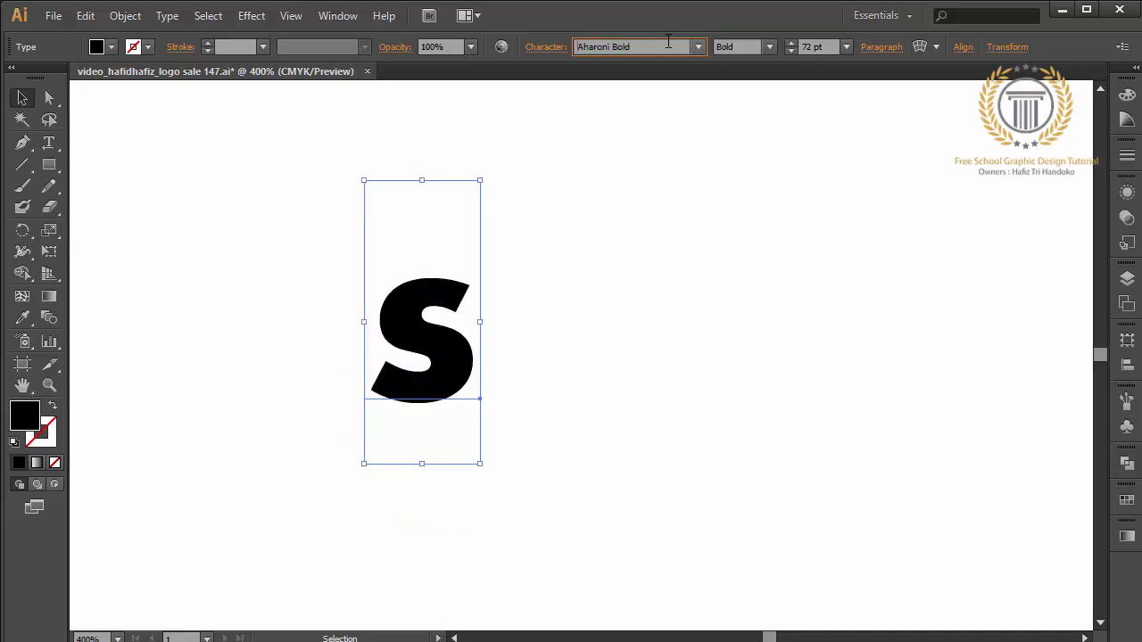
key(Up)
key(Up)
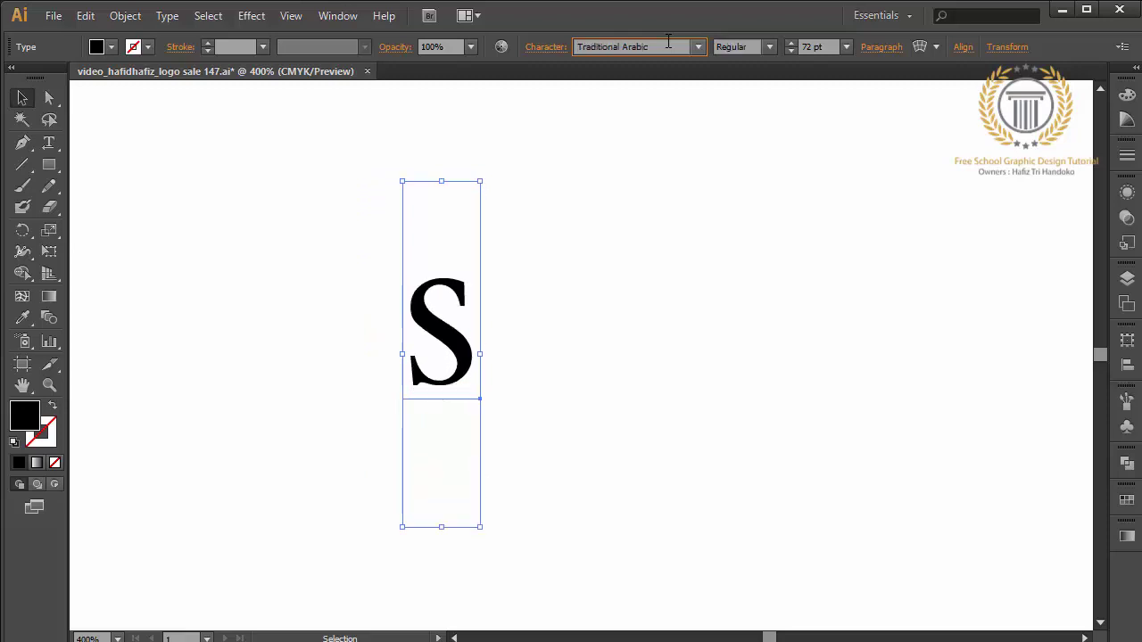
key(Up)
key(Up)
key(Up)
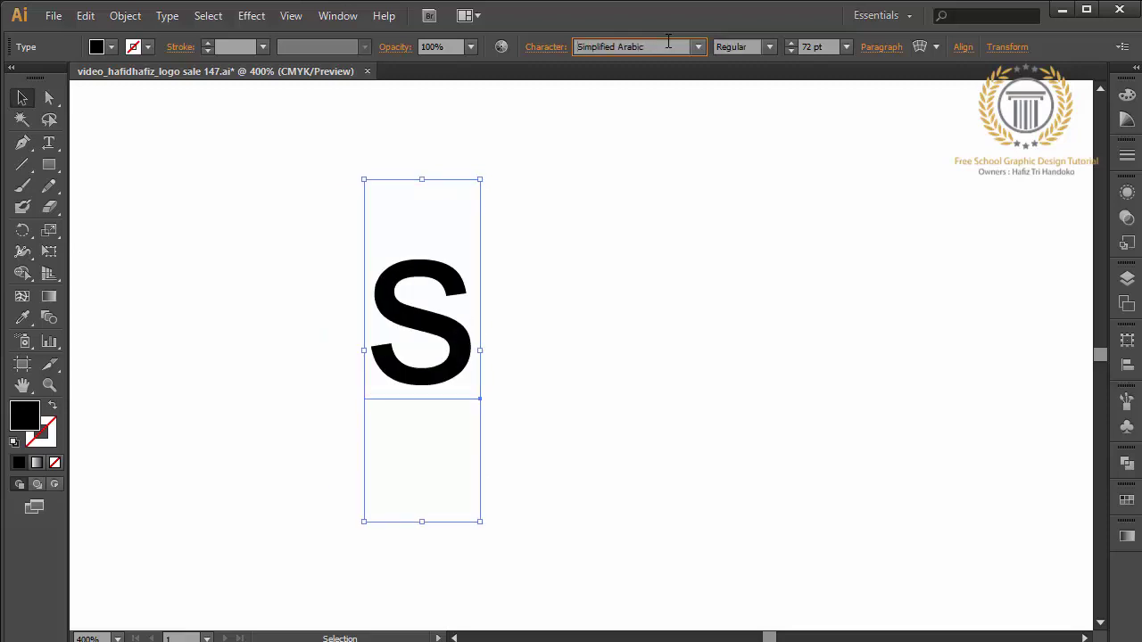
key(Up)
key(Up)
key(Up)
key(Up)
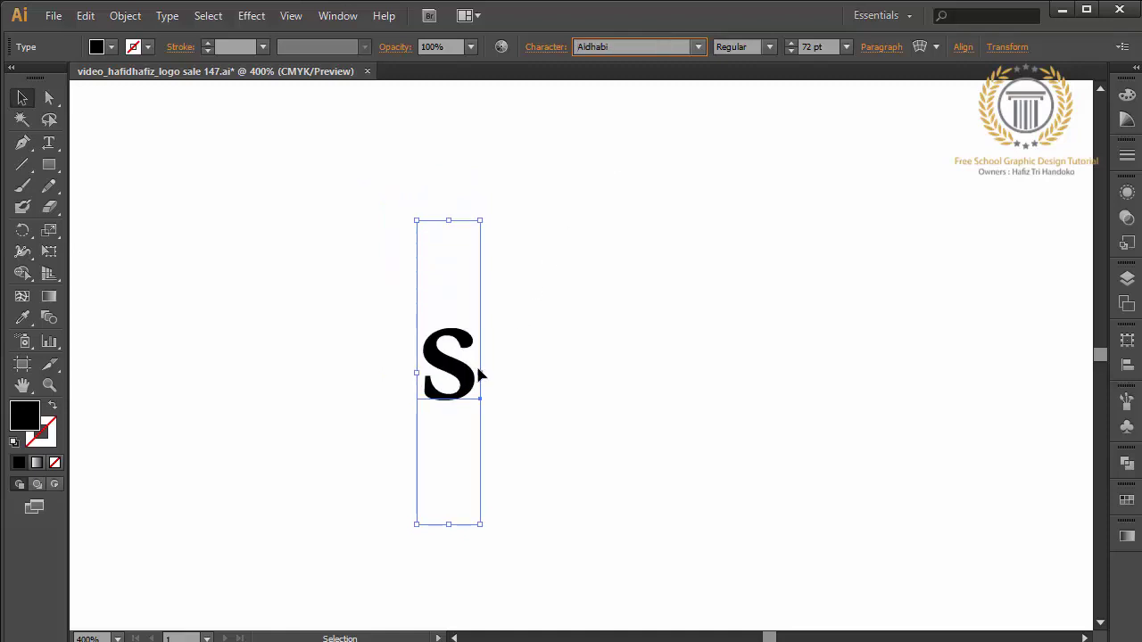
Scale the S up to about 373.6 pt, shift it slightly left and down, then deselect.
mouse_move(480, 373)
mouse_down()
mouse_move(645, 361)
mouse_move(746, 382)
mouse_up()
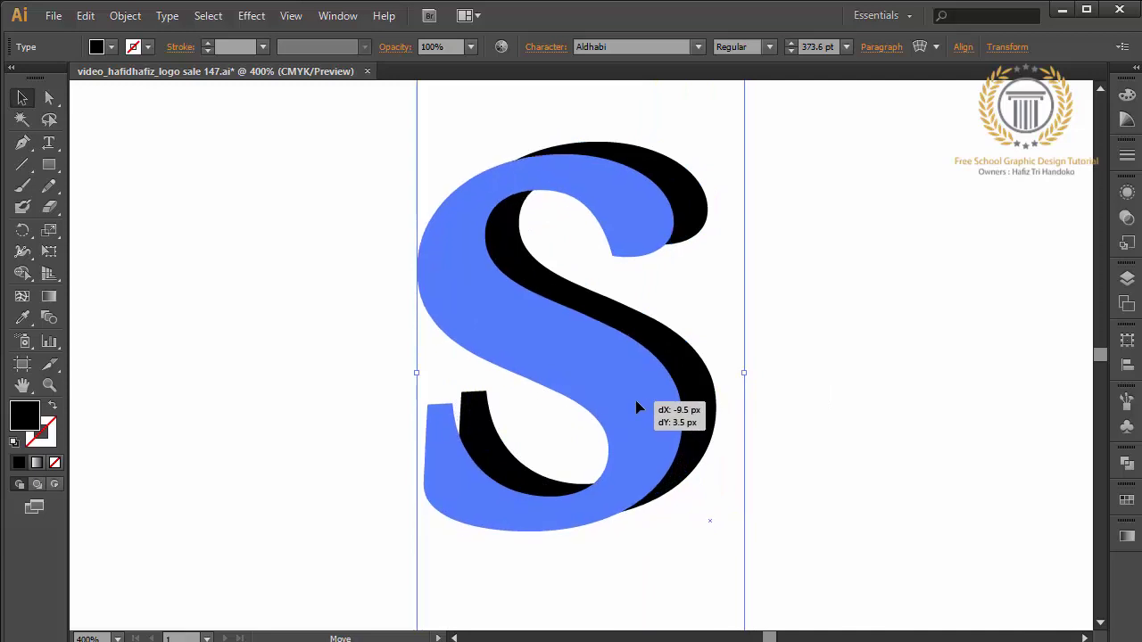
drag(663, 404, 629, 416)
click(252, 335)
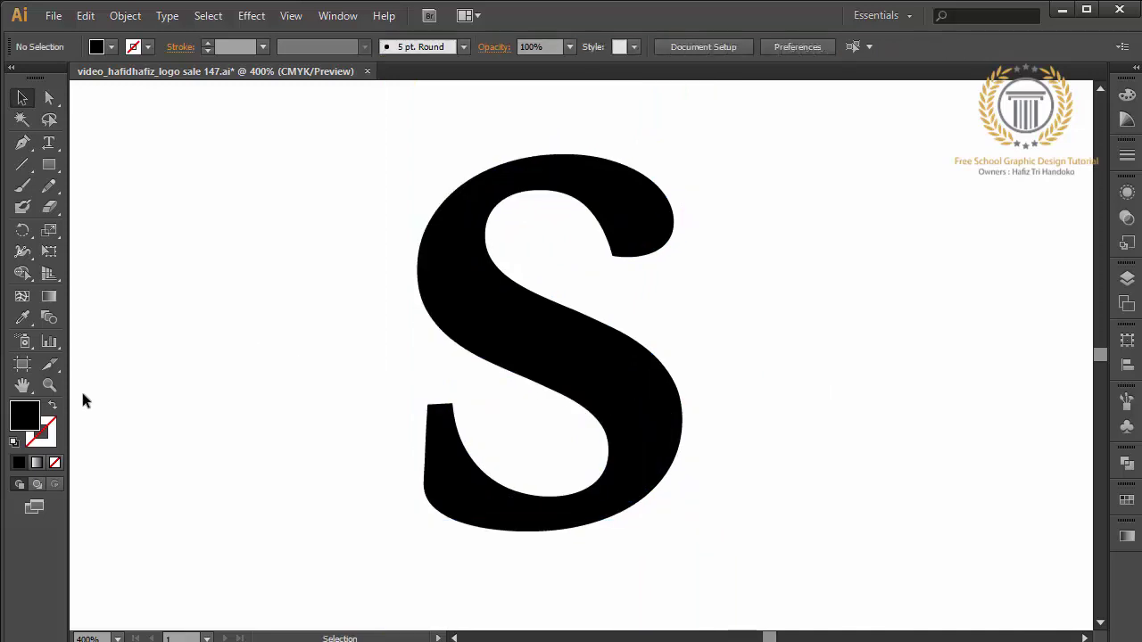
Set the fill colour to light grey #E5E3E4 in the Color Picker.
double_click(26, 419)
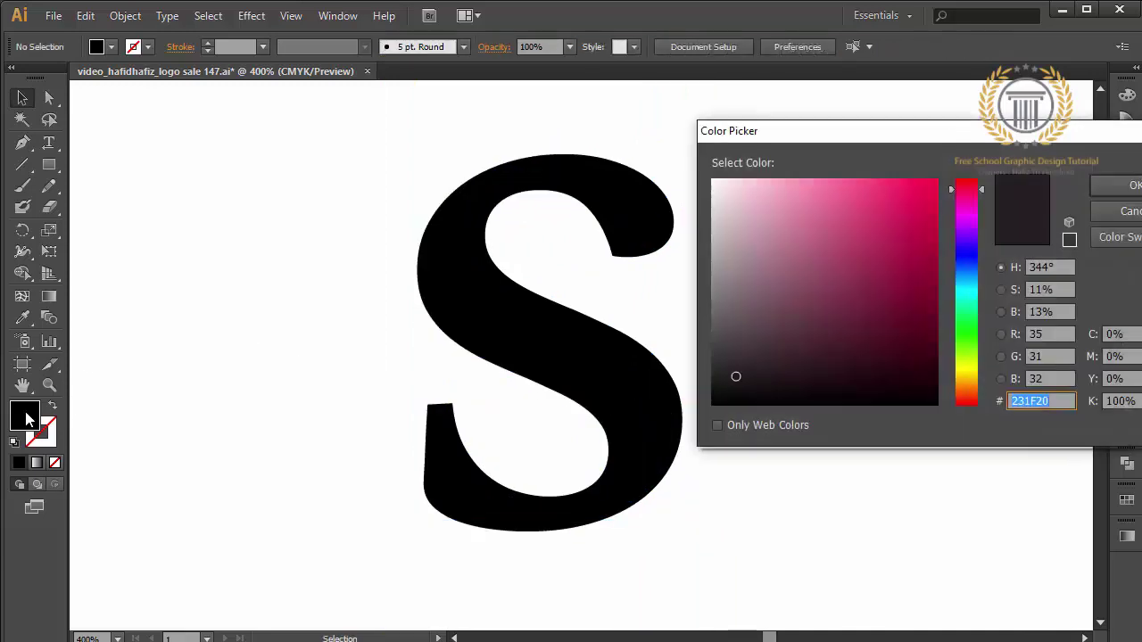
click(731, 201)
click(712, 201)
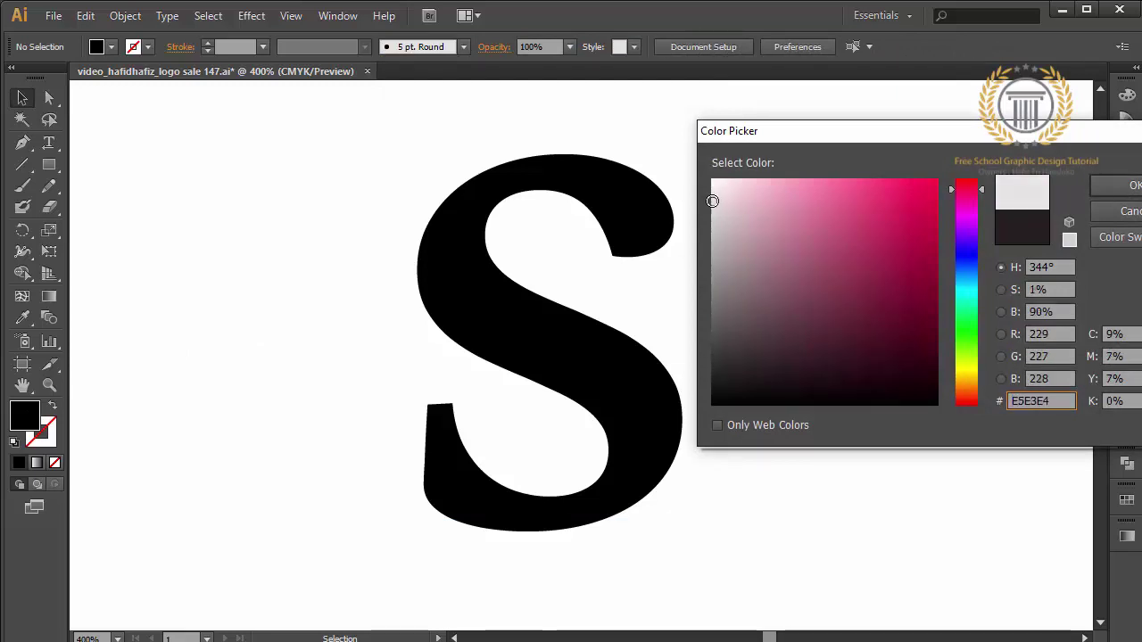
click(1126, 189)
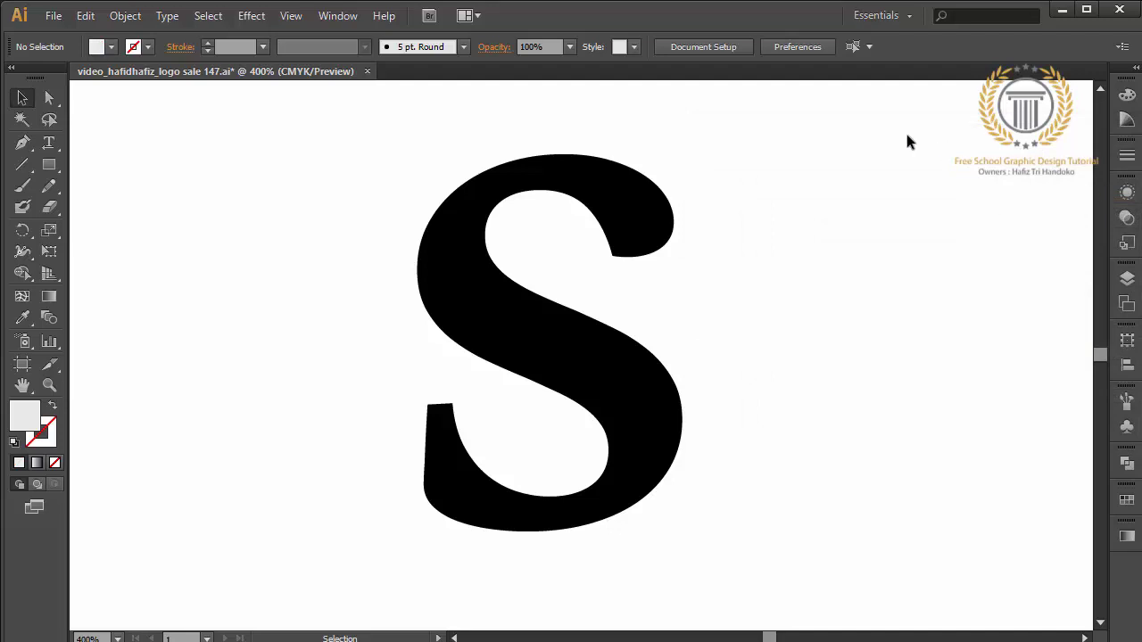
click(40, 167)
Draw about a dozen small light-grey circles of varying sizes in the S's upper-left curve.
click(110, 206)
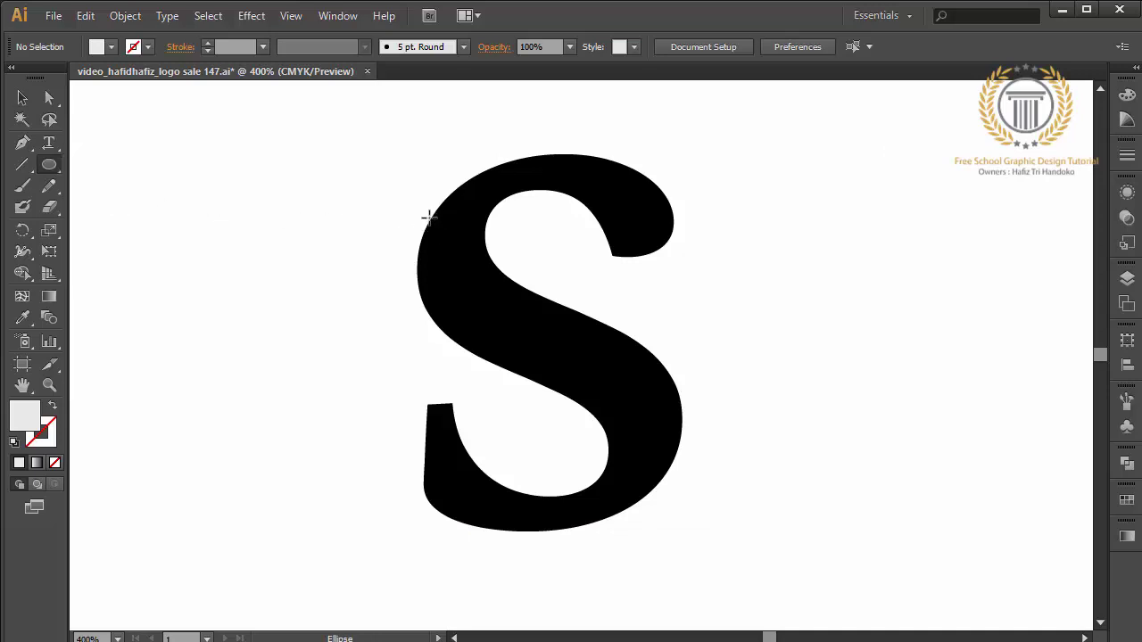
drag(429, 217, 463, 251)
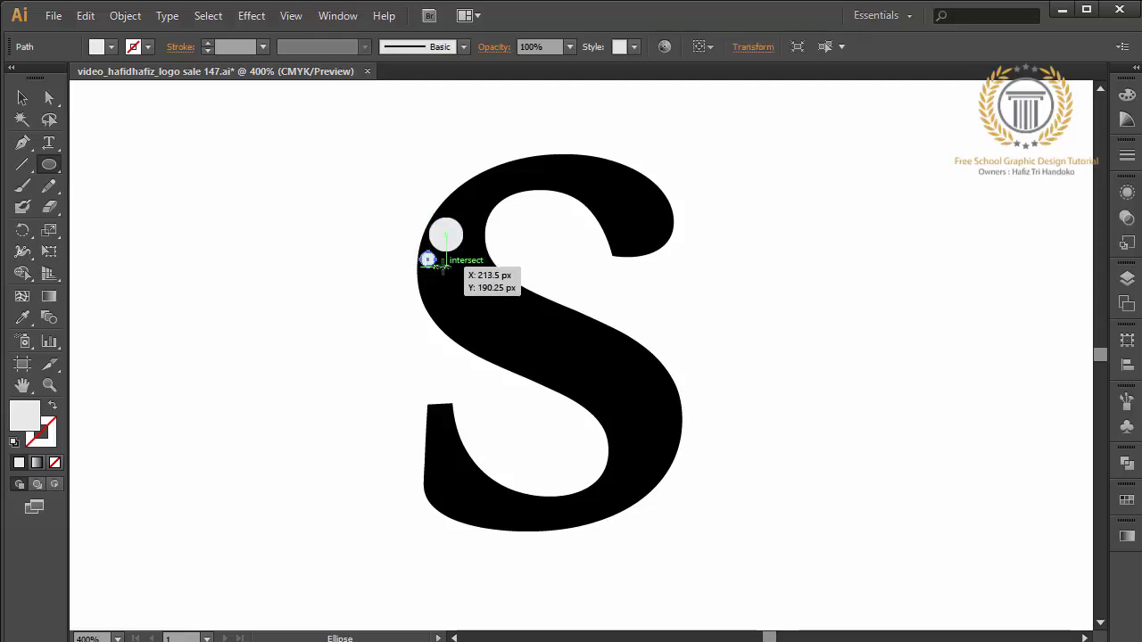
mouse_move(440, 264)
mouse_down()
mouse_move(438, 318)
mouse_move(492, 353)
mouse_move(481, 335)
mouse_move(480, 354)
mouse_up()
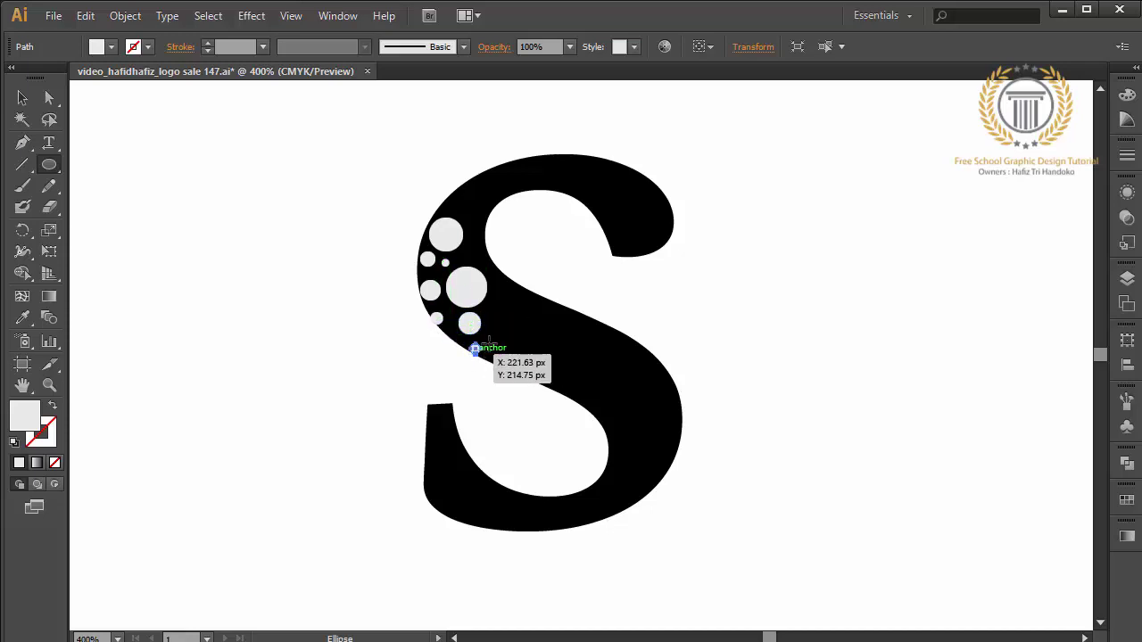
drag(496, 311, 540, 355)
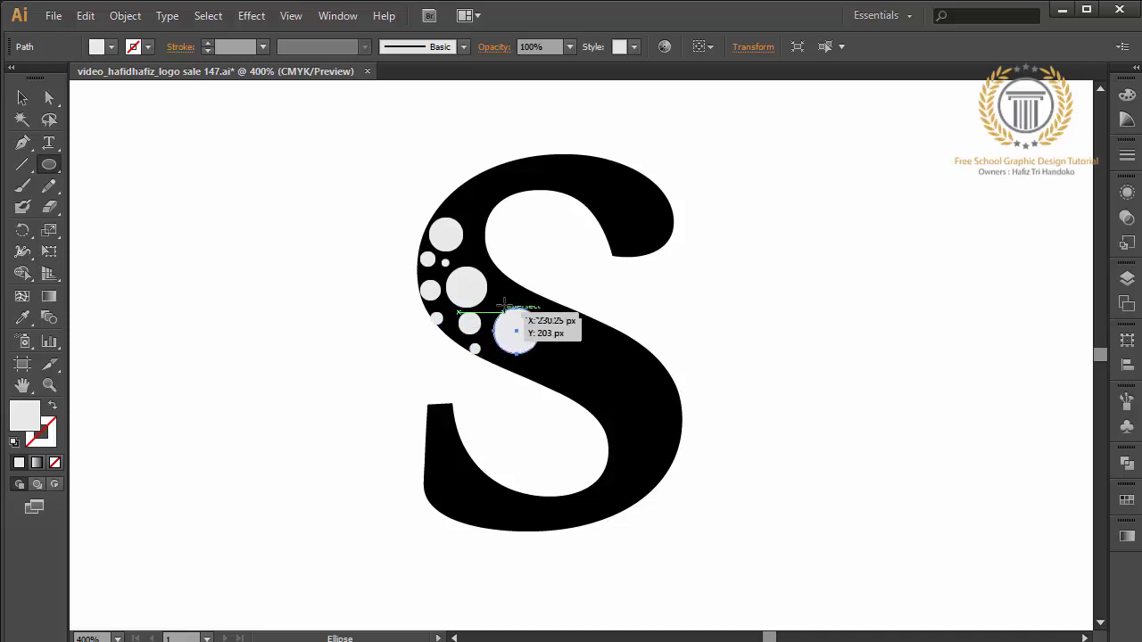
drag(496, 281, 515, 304)
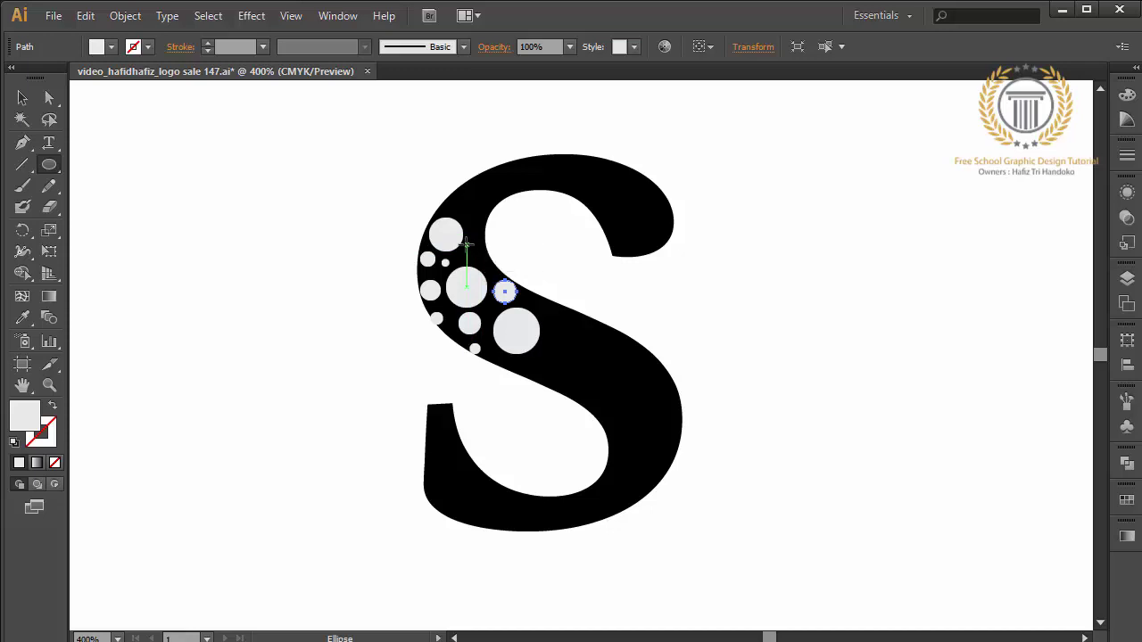
drag(468, 249, 482, 260)
key(Left)
key(Up)
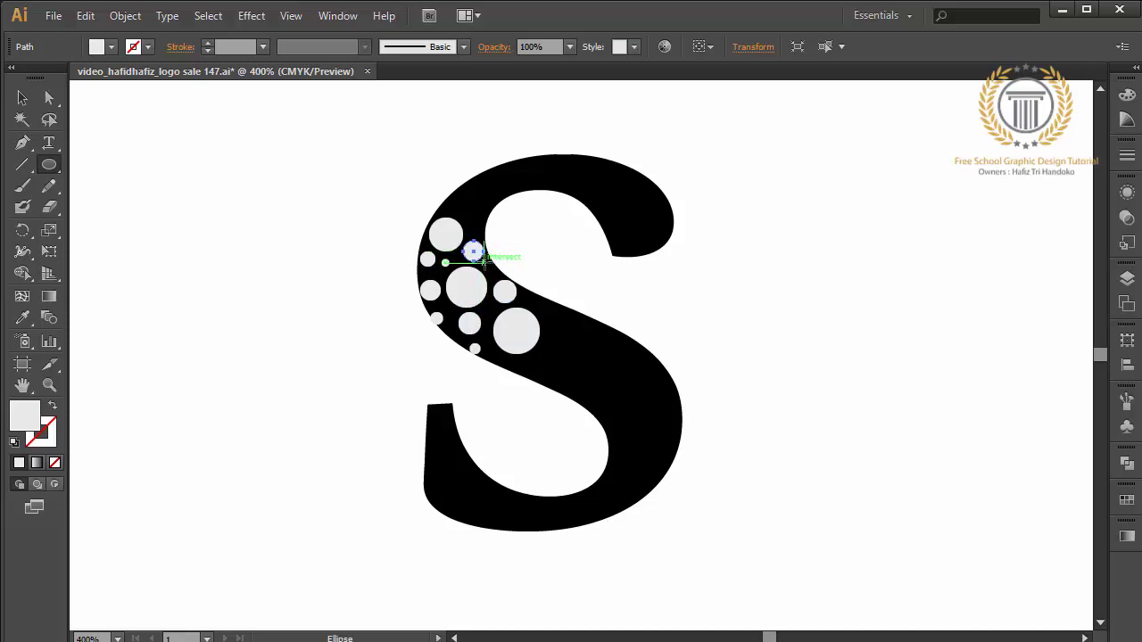
drag(451, 189, 459, 198)
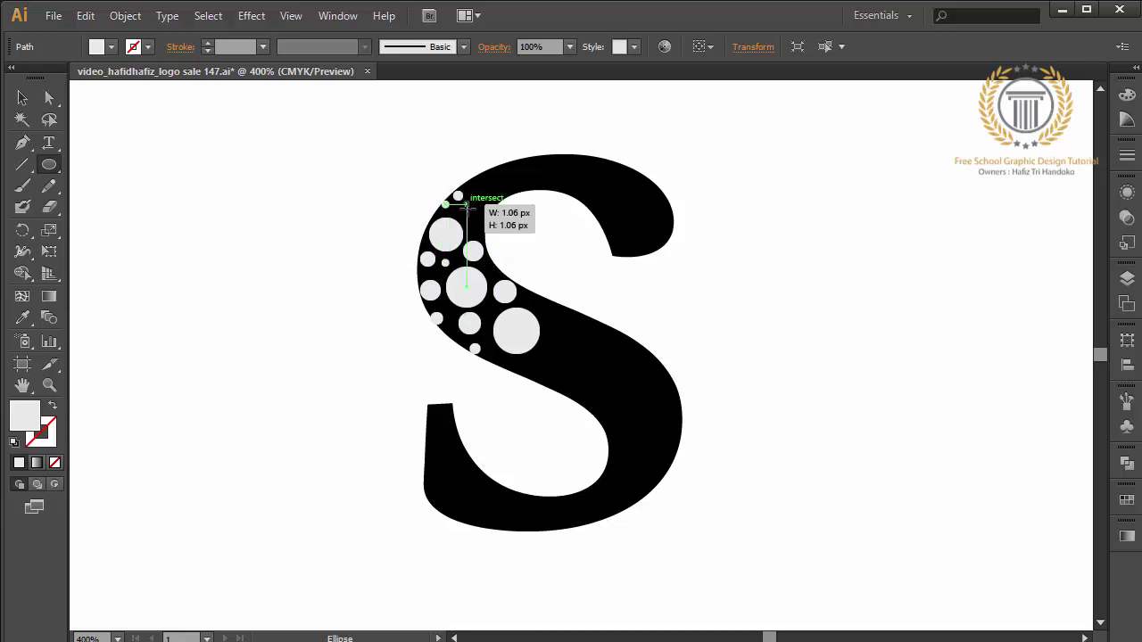
drag(465, 205, 487, 224)
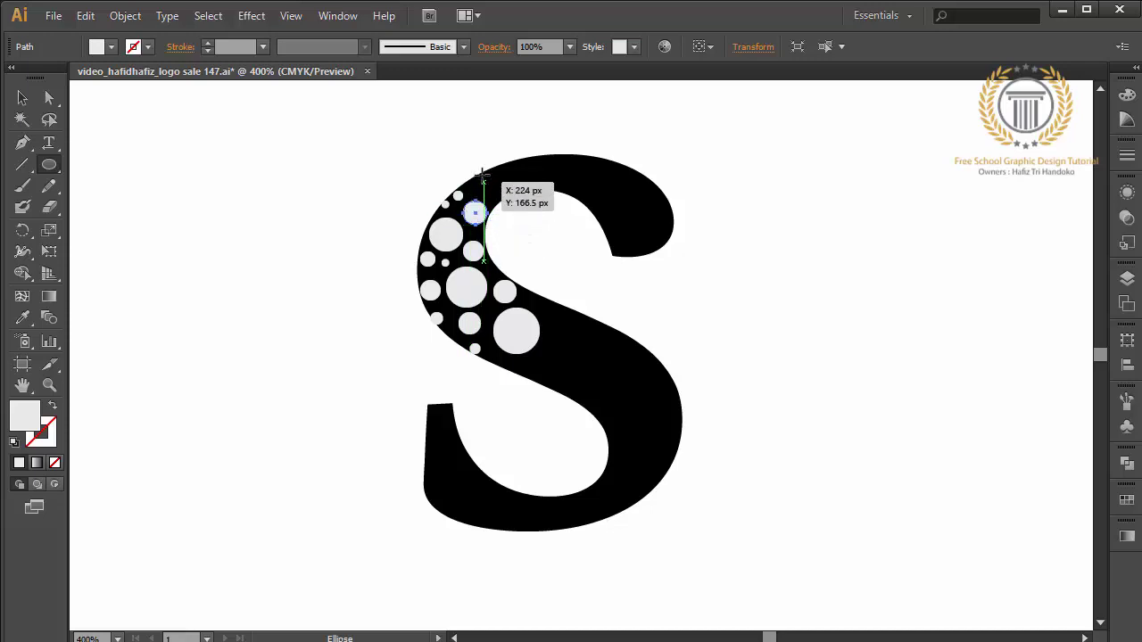
Draw light circles along the S's top arc out to its top-right end.
drag(485, 178, 518, 190)
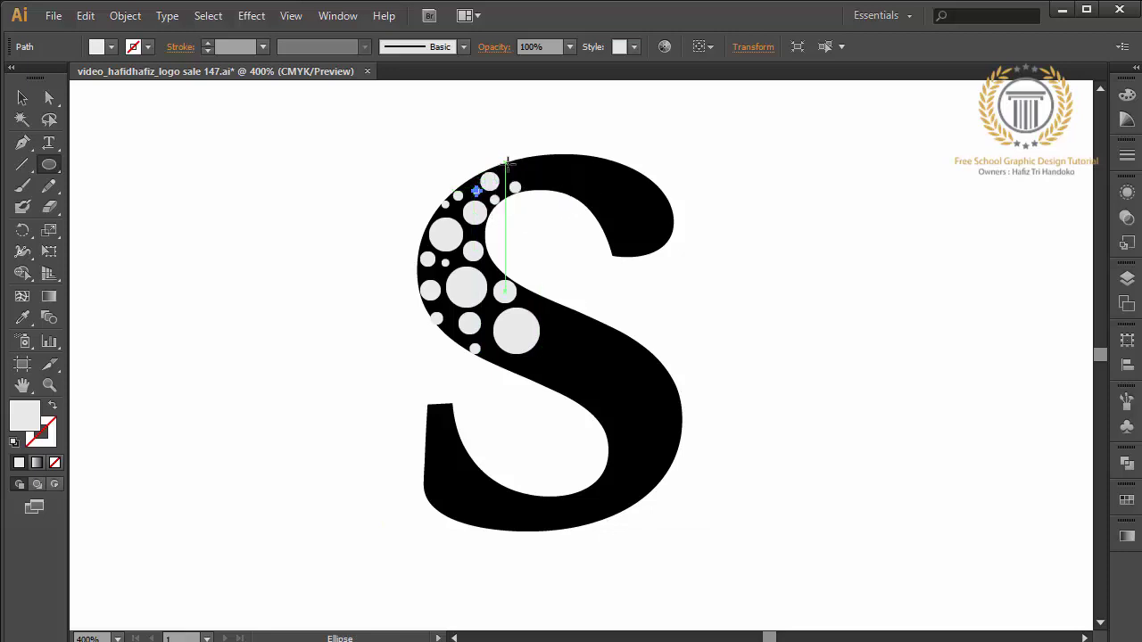
mouse_move(507, 161)
mouse_down()
mouse_move(515, 184)
mouse_move(516, 173)
mouse_move(549, 192)
mouse_up()
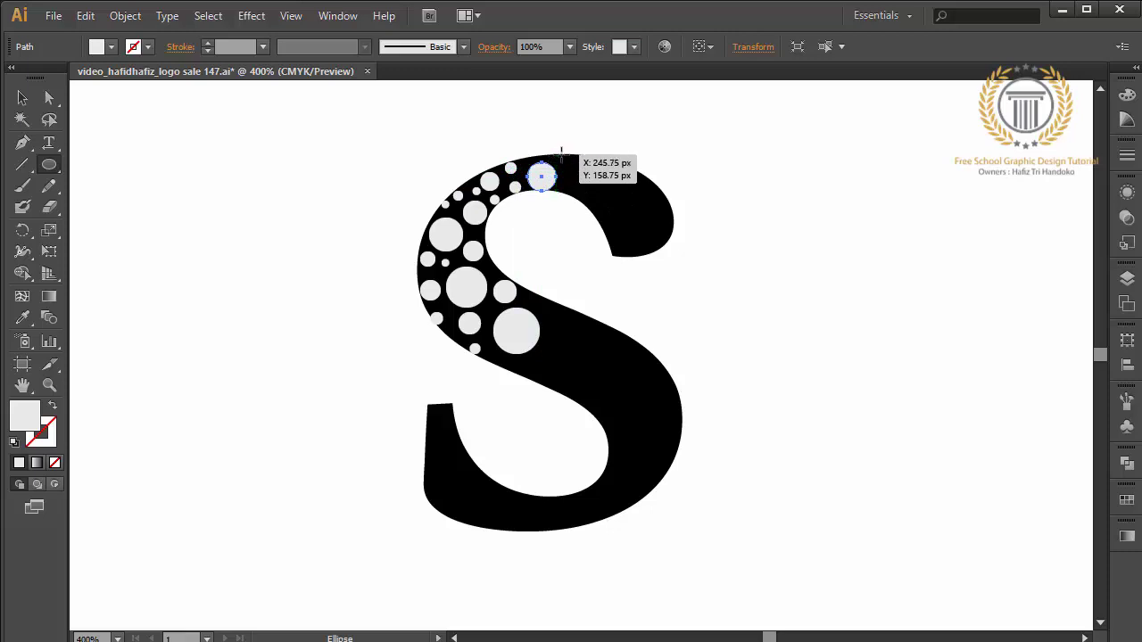
mouse_move(566, 161)
mouse_down()
mouse_move(574, 186)
mouse_move(626, 191)
mouse_move(598, 202)
mouse_move(632, 245)
mouse_up()
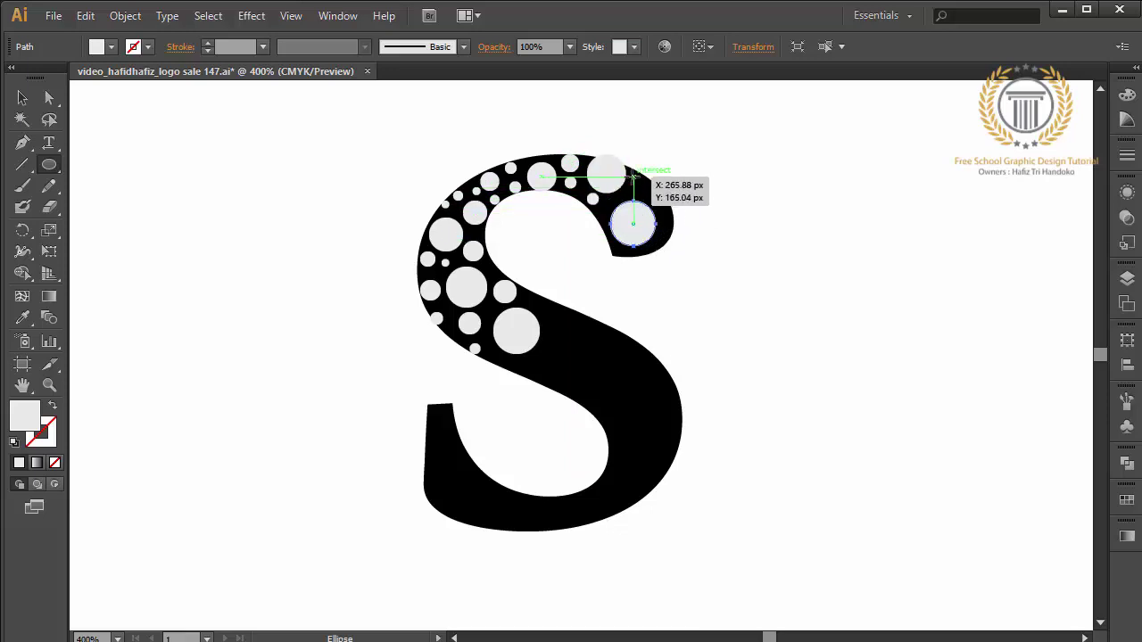
mouse_move(635, 179)
mouse_down()
mouse_move(664, 215)
mouse_move(661, 198)
mouse_up()
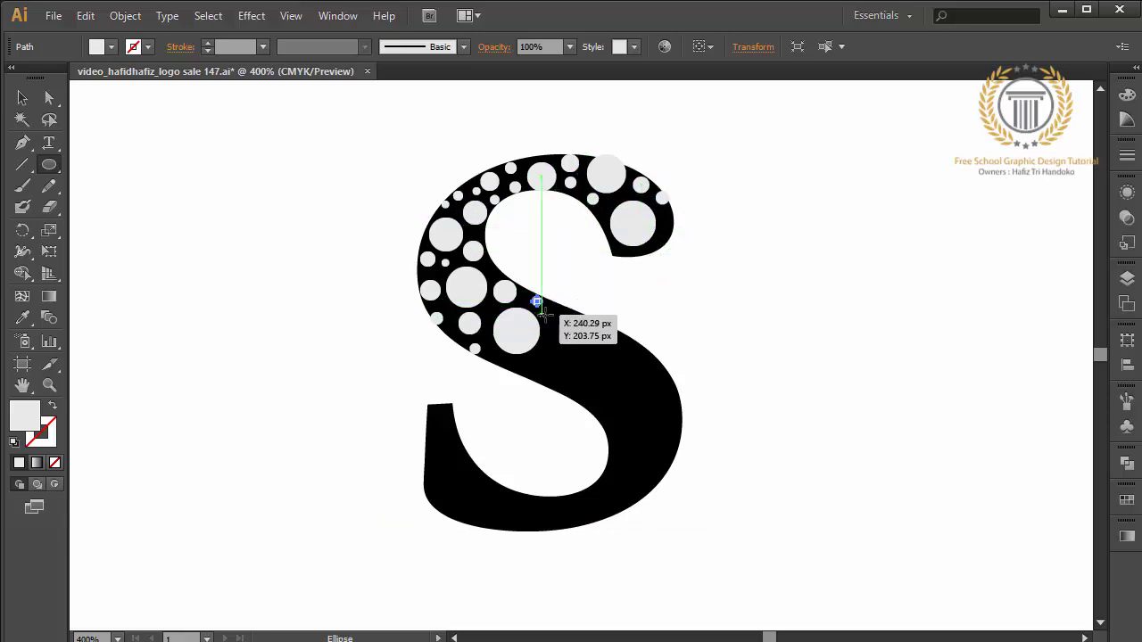
Add circles down the S's diagonal middle and right side, undoing one misplaced circle.
drag(565, 325, 587, 347)
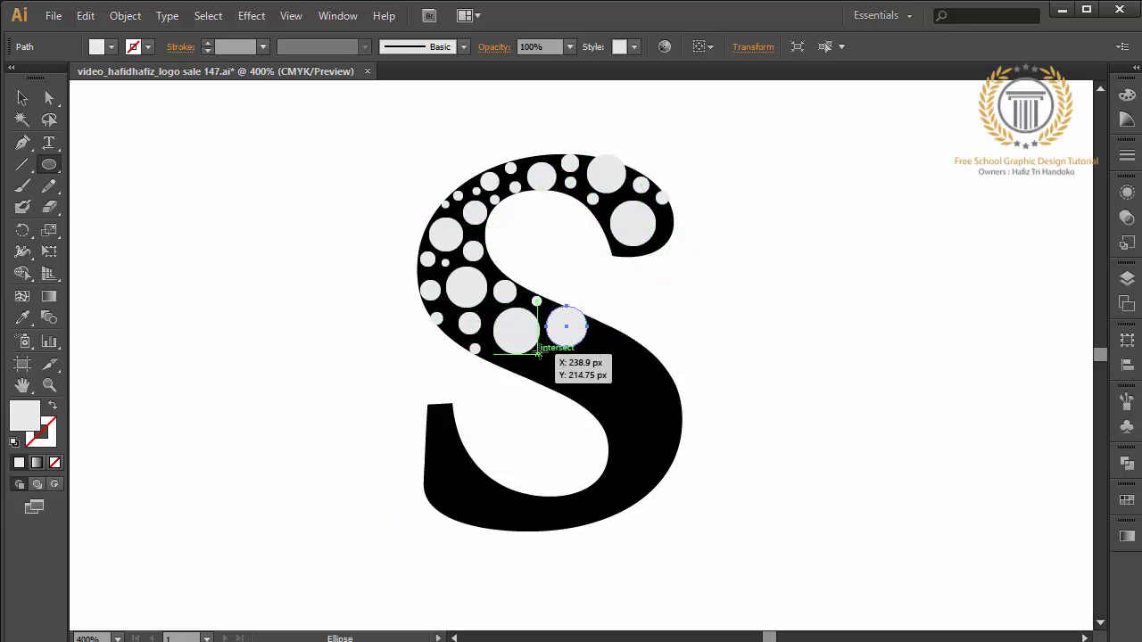
mouse_move(508, 361)
mouse_down()
mouse_move(537, 368)
mouse_move(540, 386)
mouse_up()
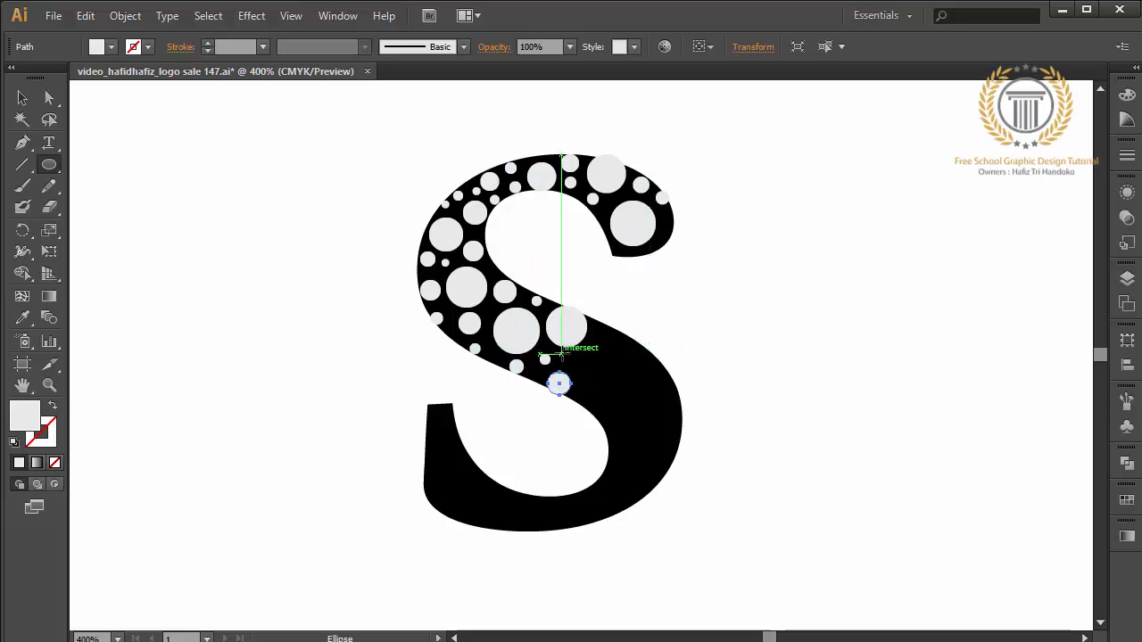
mouse_move(564, 356)
mouse_down()
mouse_move(615, 379)
mouse_move(589, 395)
mouse_move(593, 411)
mouse_move(641, 395)
mouse_move(611, 428)
mouse_move(678, 484)
mouse_up()
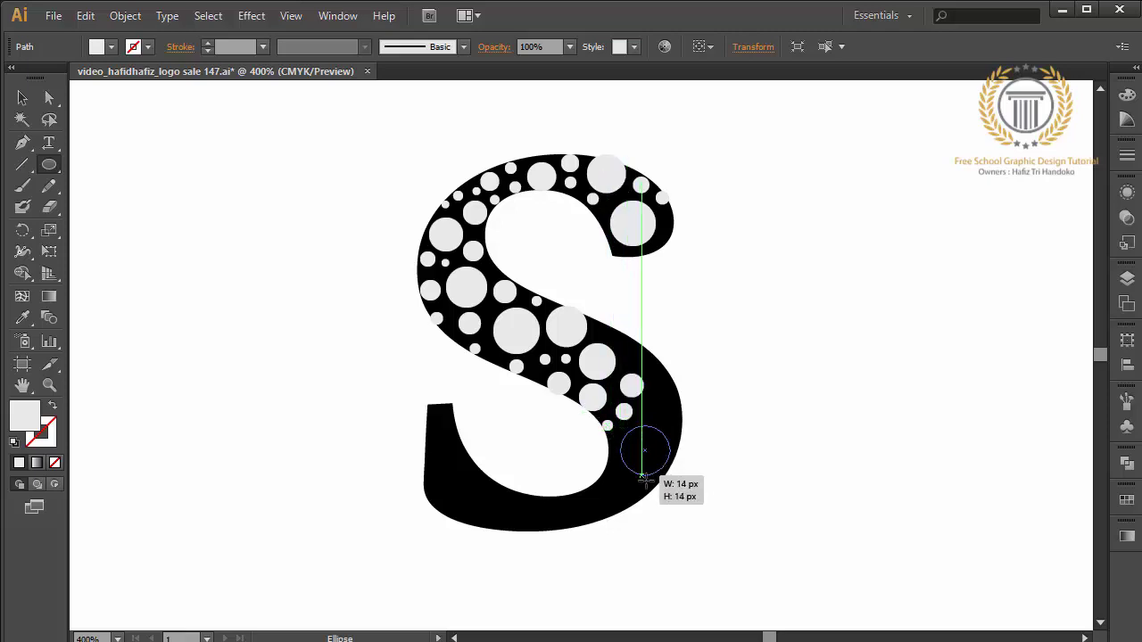
drag(649, 409, 652, 412)
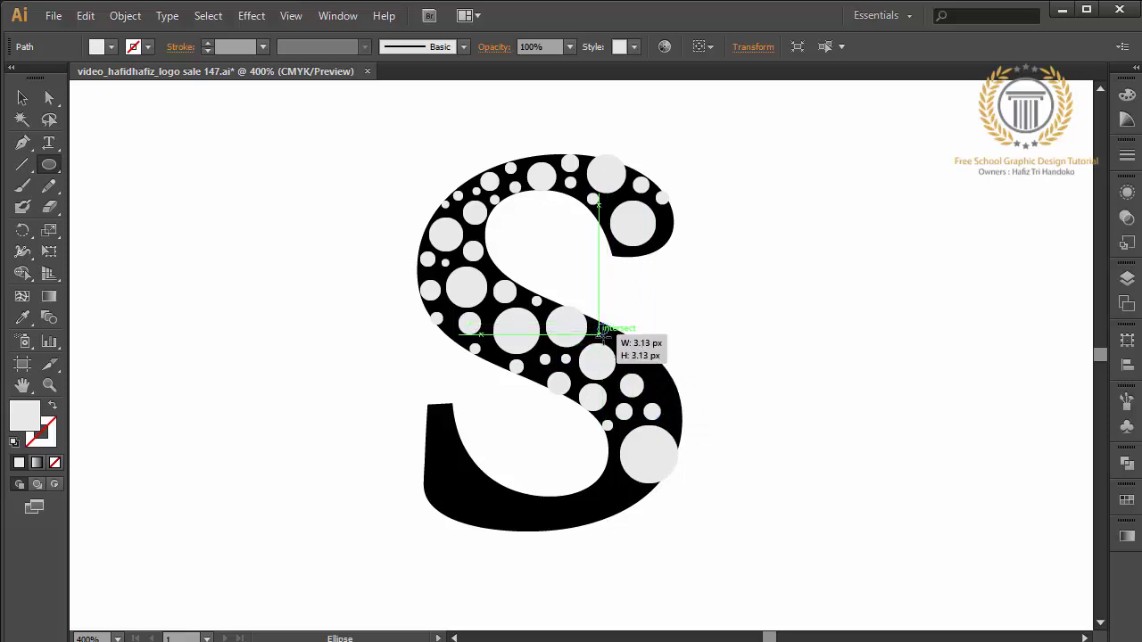
drag(601, 329, 612, 340)
key(ctrl+z)
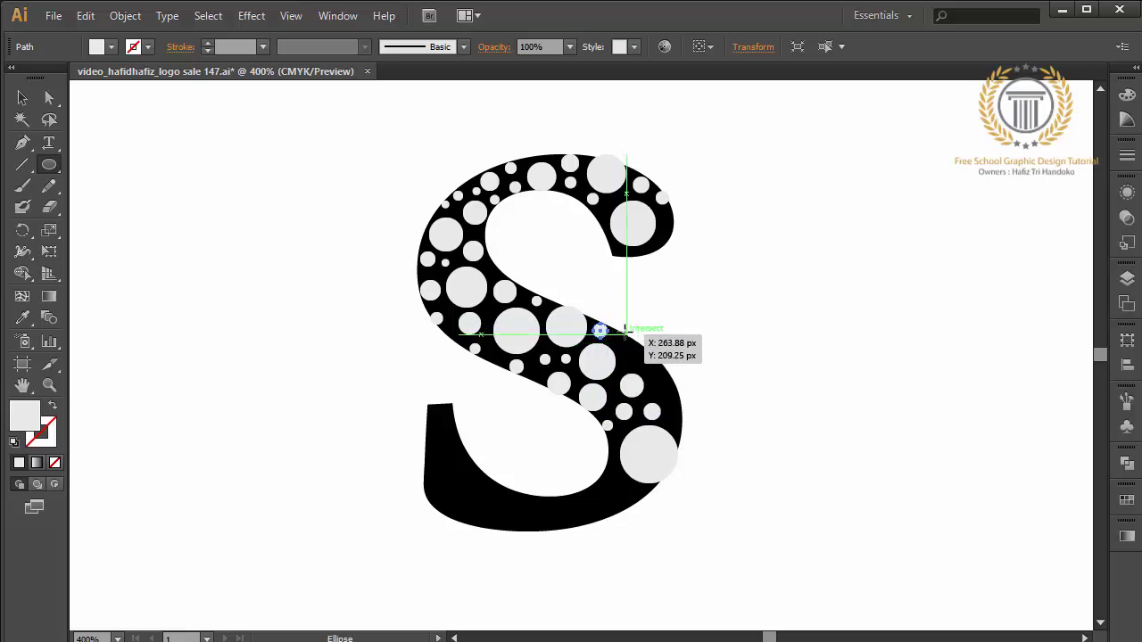
mouse_move(615, 332)
mouse_down()
mouse_move(683, 396)
mouse_move(675, 419)
mouse_up()
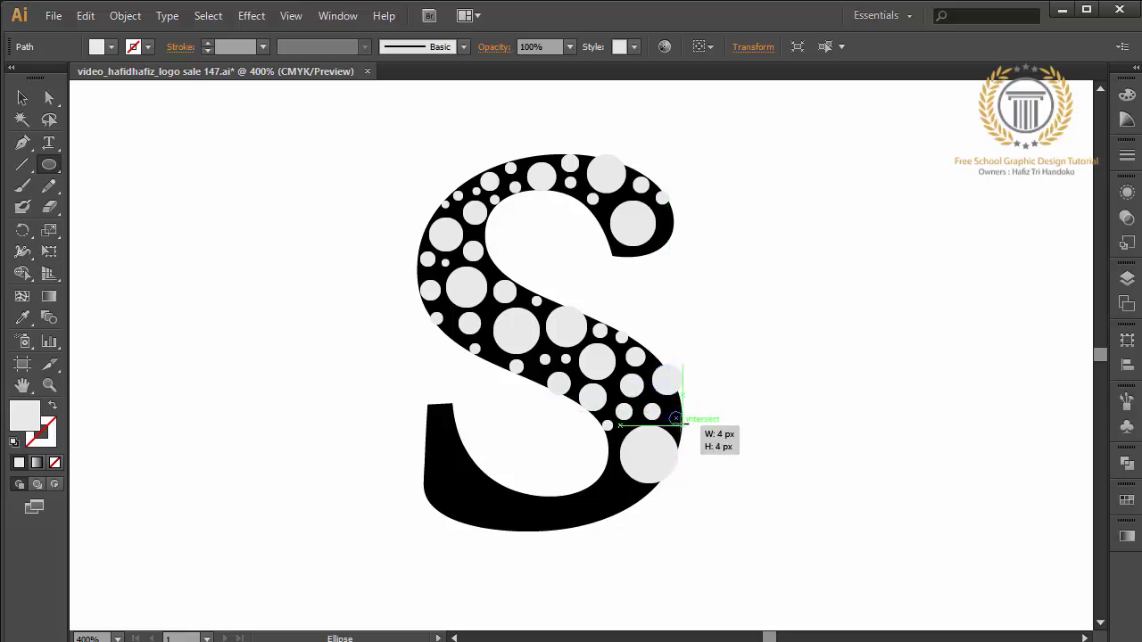
mouse_move(609, 466)
mouse_down()
mouse_move(612, 496)
mouse_move(640, 495)
mouse_move(584, 518)
mouse_move(603, 527)
mouse_up()
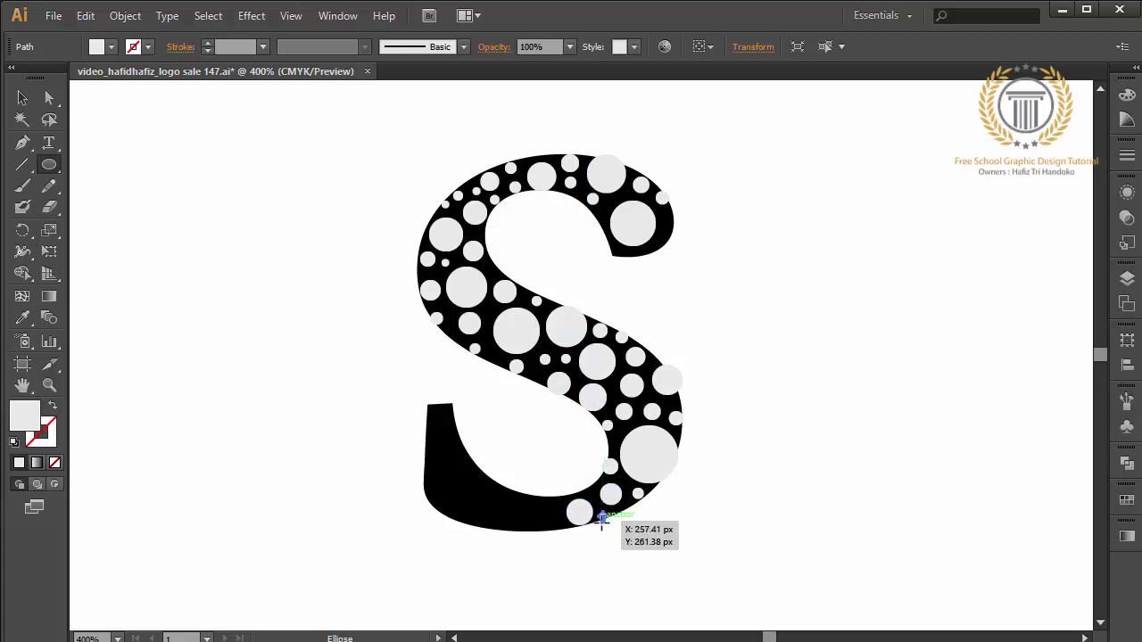
Draw small circles along the S's bottom curve and up its lower-left tip.
drag(529, 500, 542, 512)
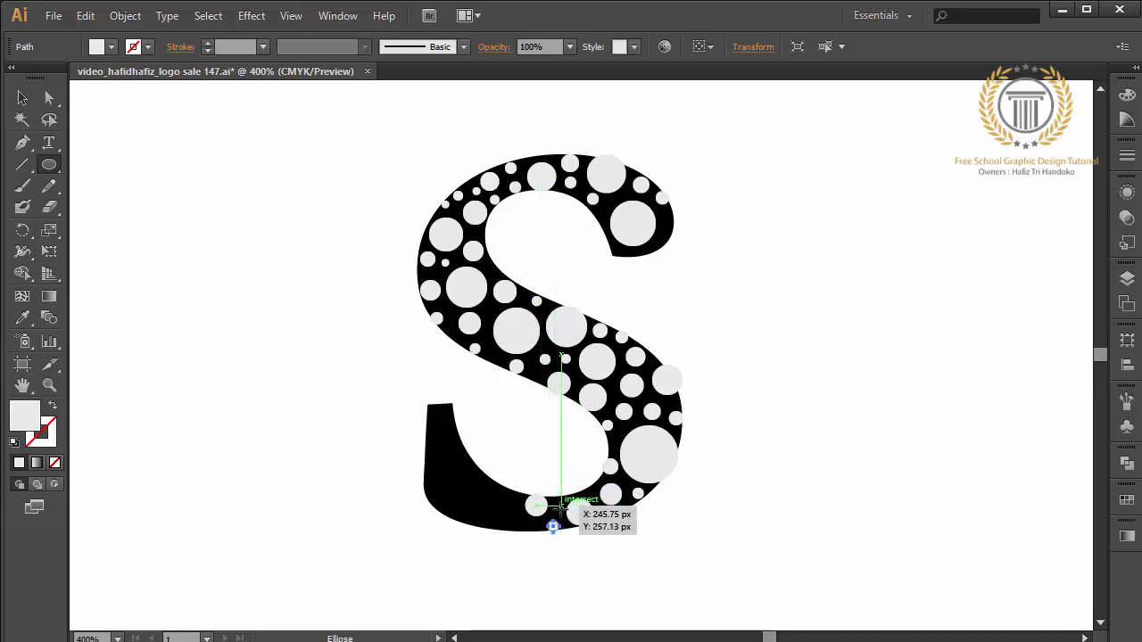
drag(554, 526, 553, 526)
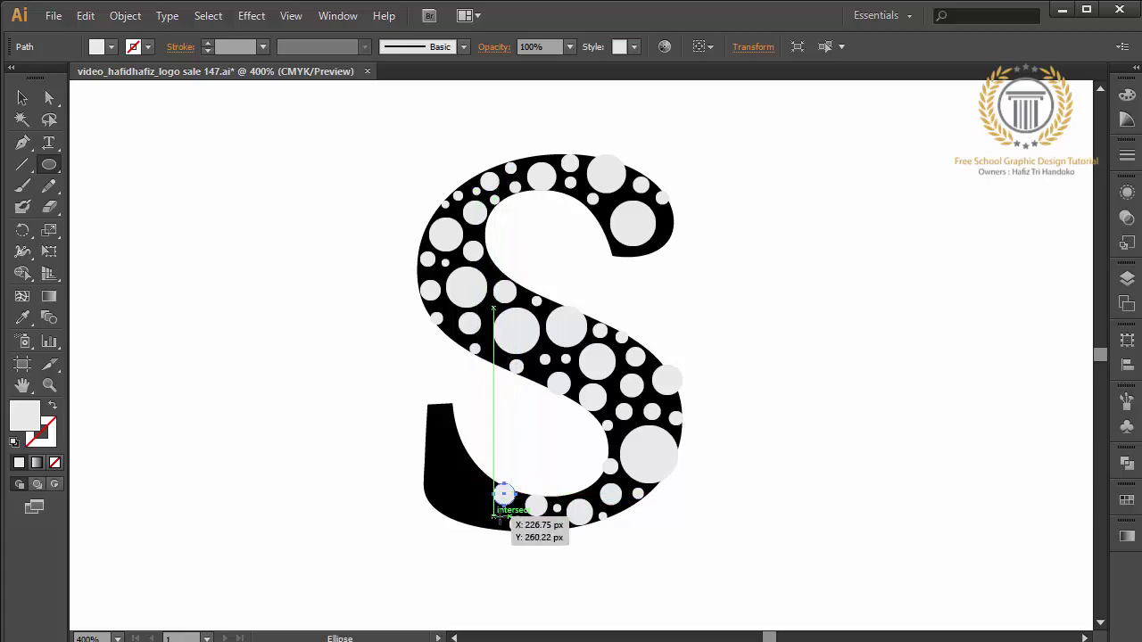
mouse_move(487, 509)
mouse_down()
mouse_move(500, 519)
mouse_move(484, 529)
mouse_move(455, 470)
mouse_move(480, 491)
mouse_move(438, 502)
mouse_up()
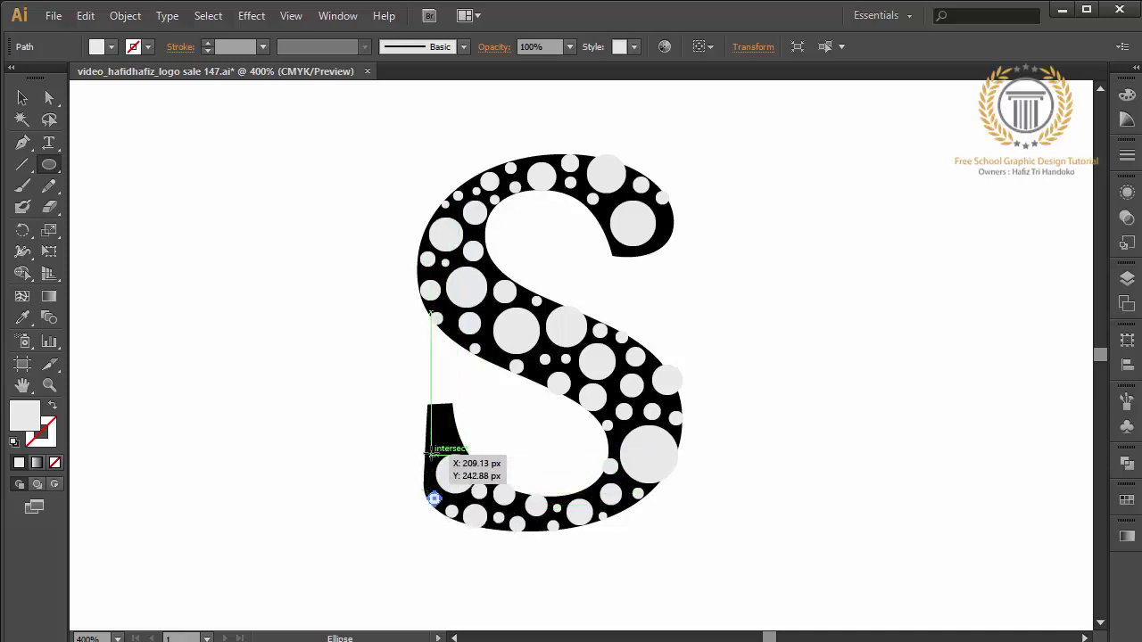
drag(421, 437, 432, 447)
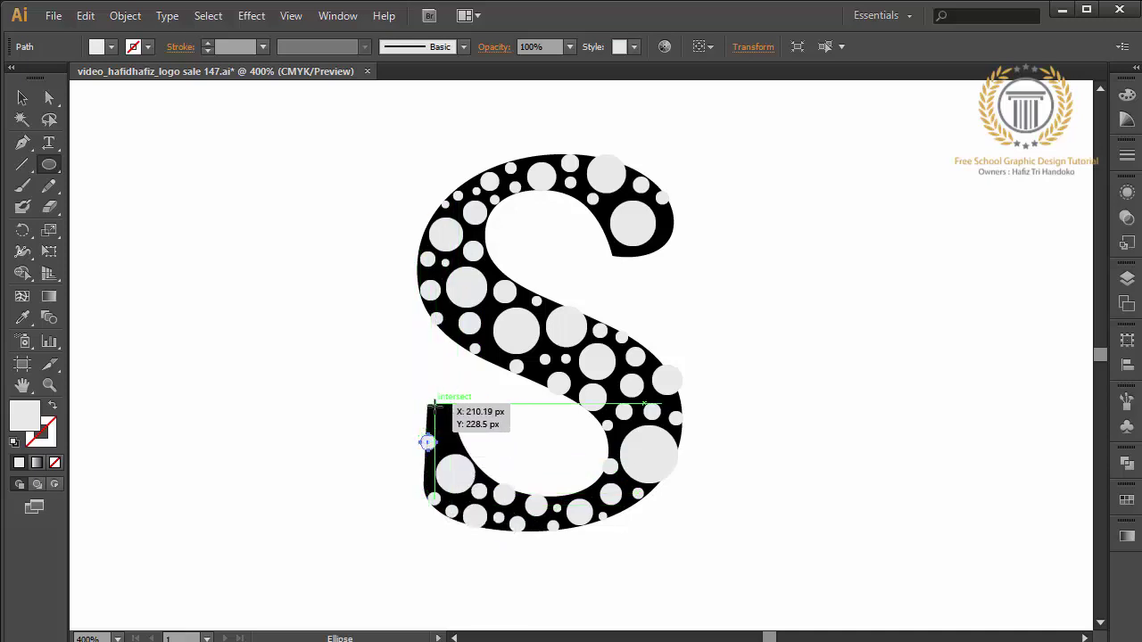
mouse_move(435, 403)
mouse_down()
mouse_move(460, 441)
mouse_move(427, 475)
mouse_up()
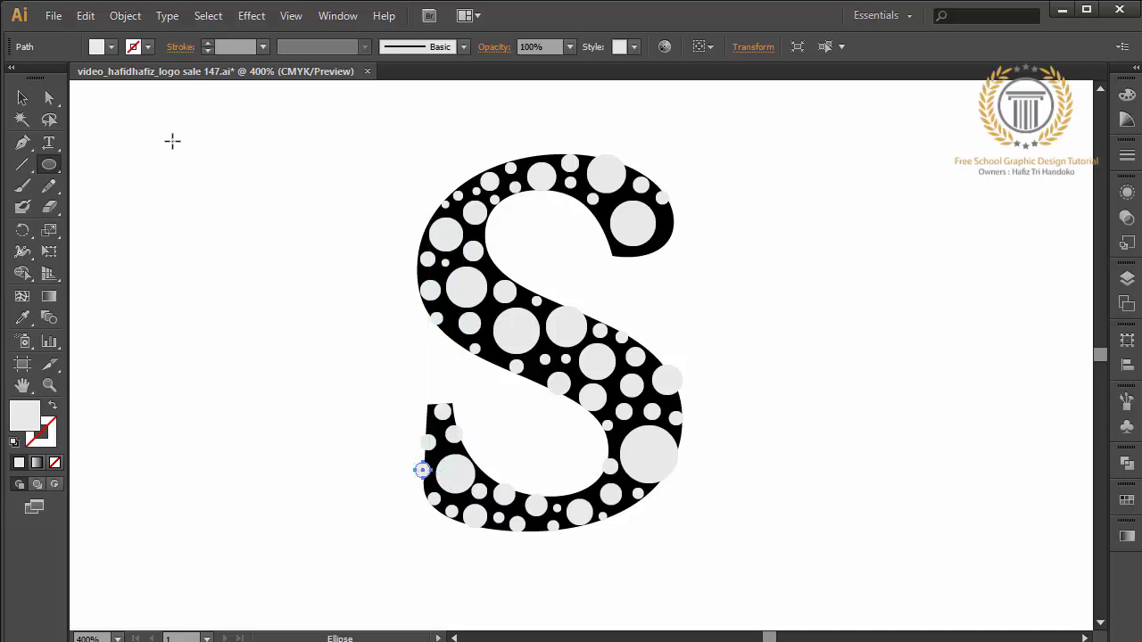
Select the black S letter and delete it.
click(23, 98)
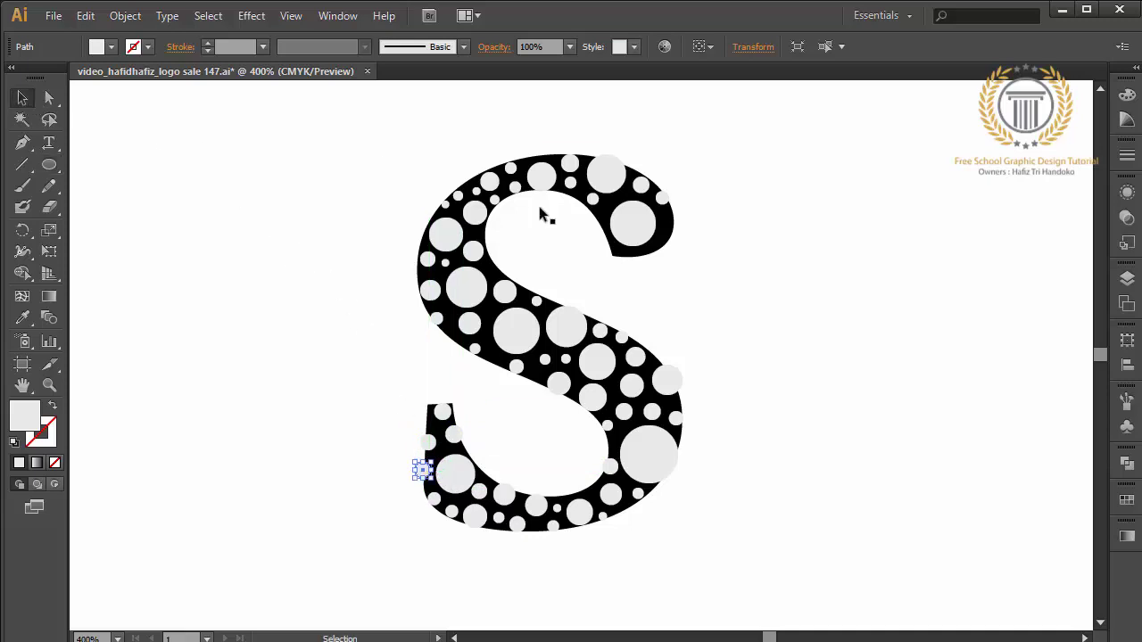
click(624, 257)
key(Delete)
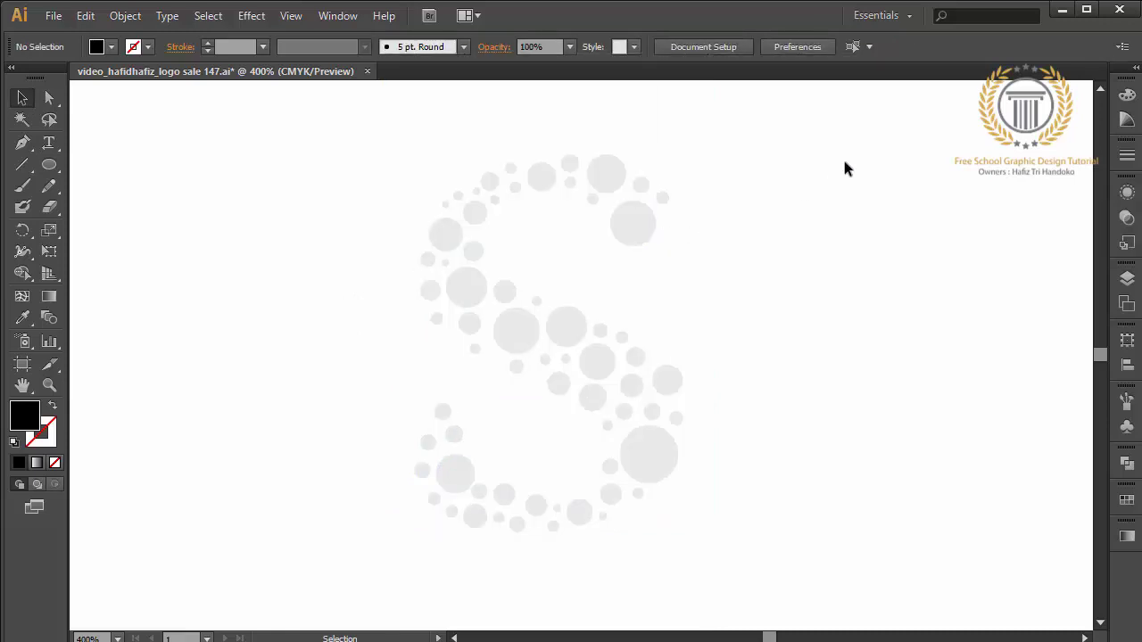
Marquee-select all the circles and group them into one object.
drag(861, 135, 369, 525)
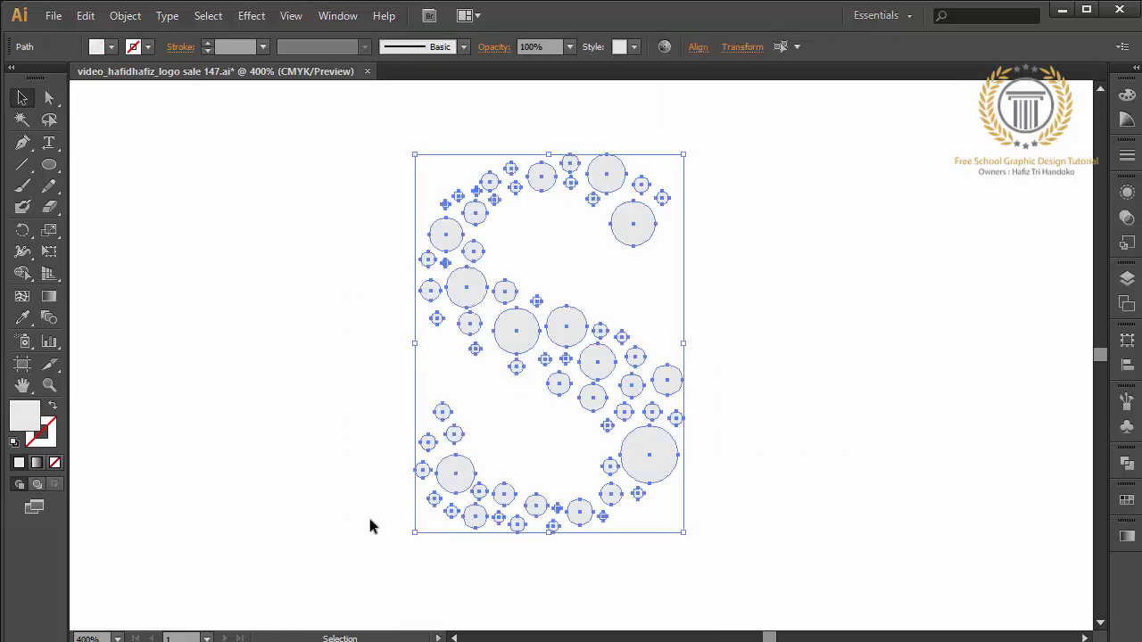
right_click(527, 364)
click(573, 447)
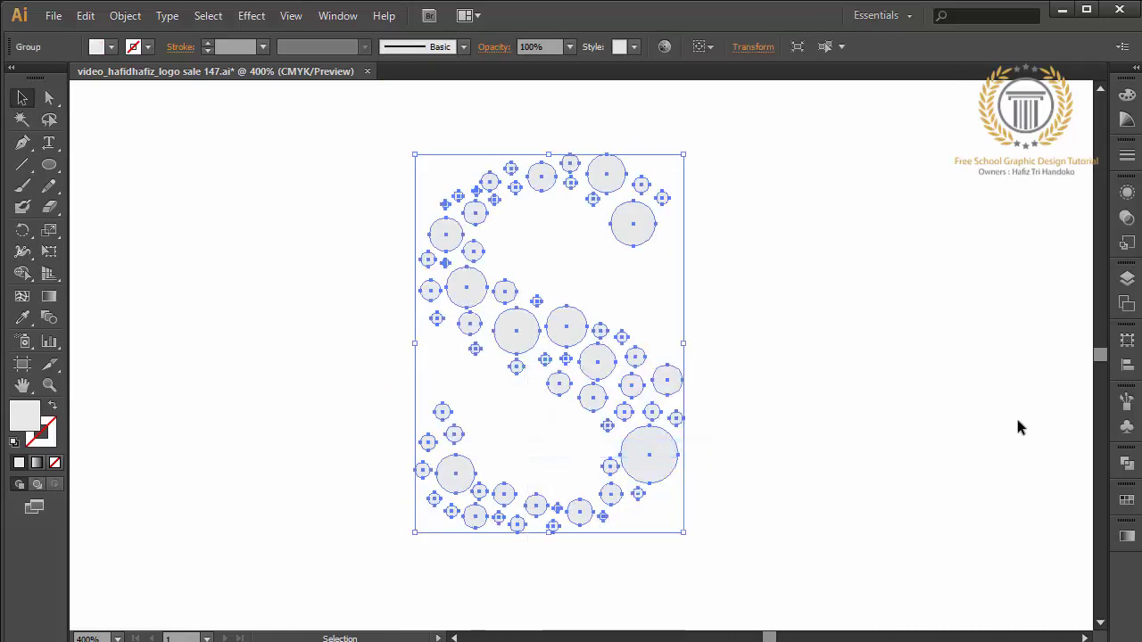
click(1126, 503)
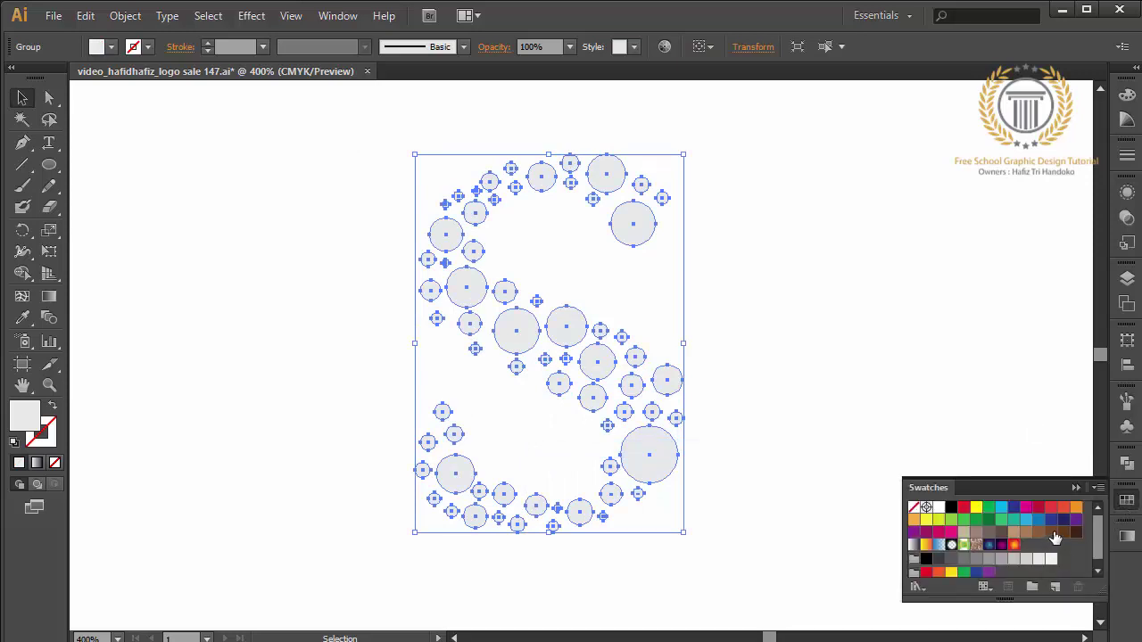
Fill the circle group with a light blue swatch, then deselect and fit the artboard in view.
click(1065, 533)
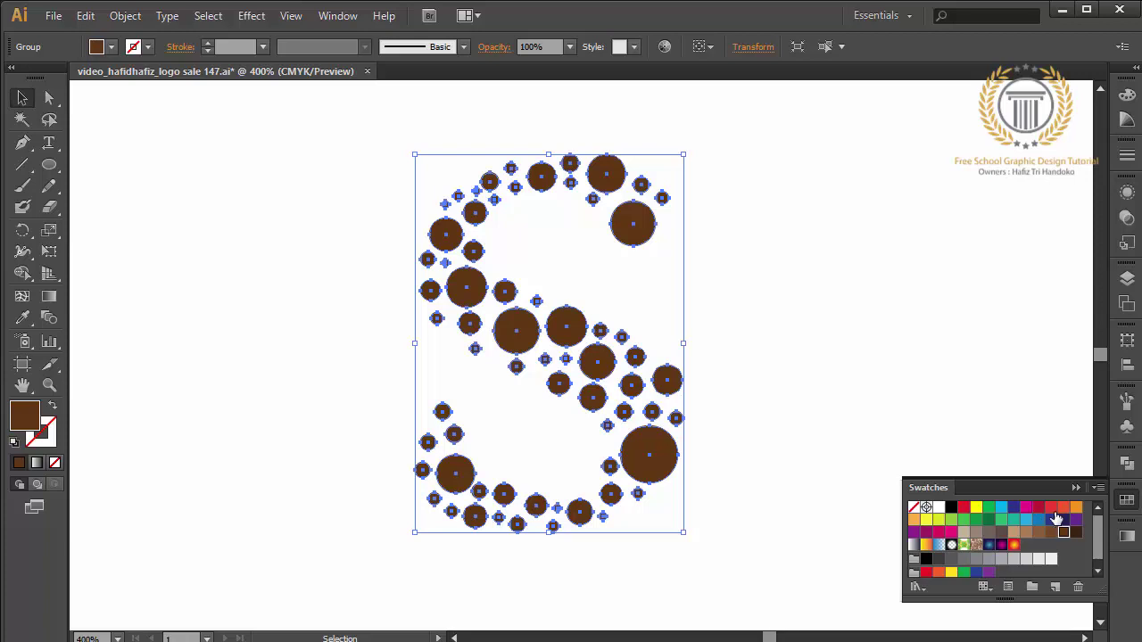
click(1029, 522)
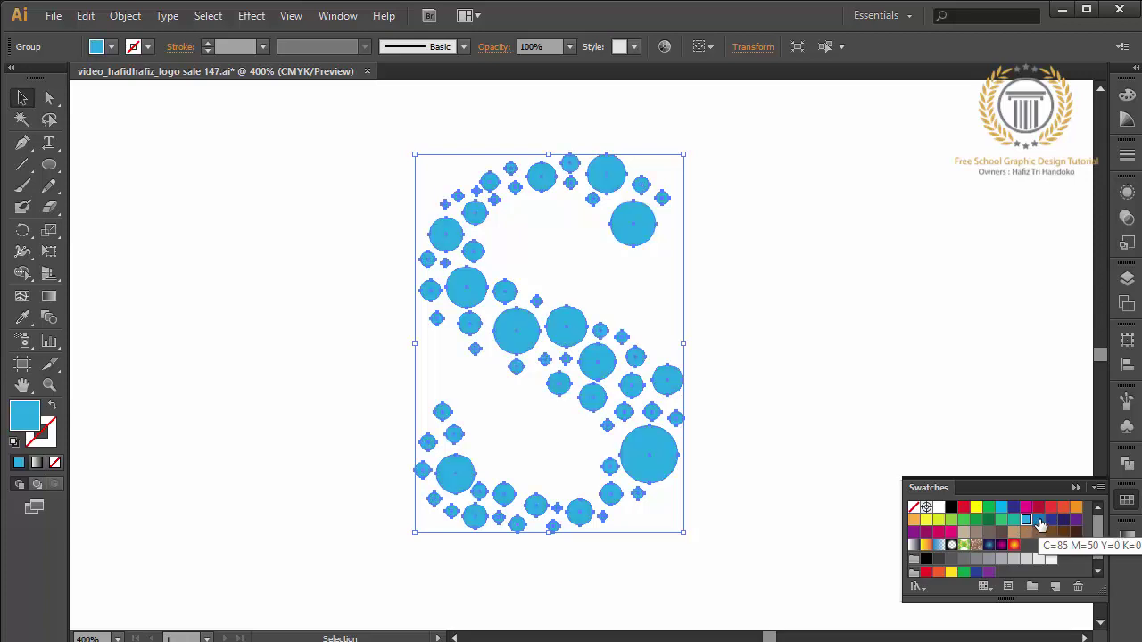
click(851, 520)
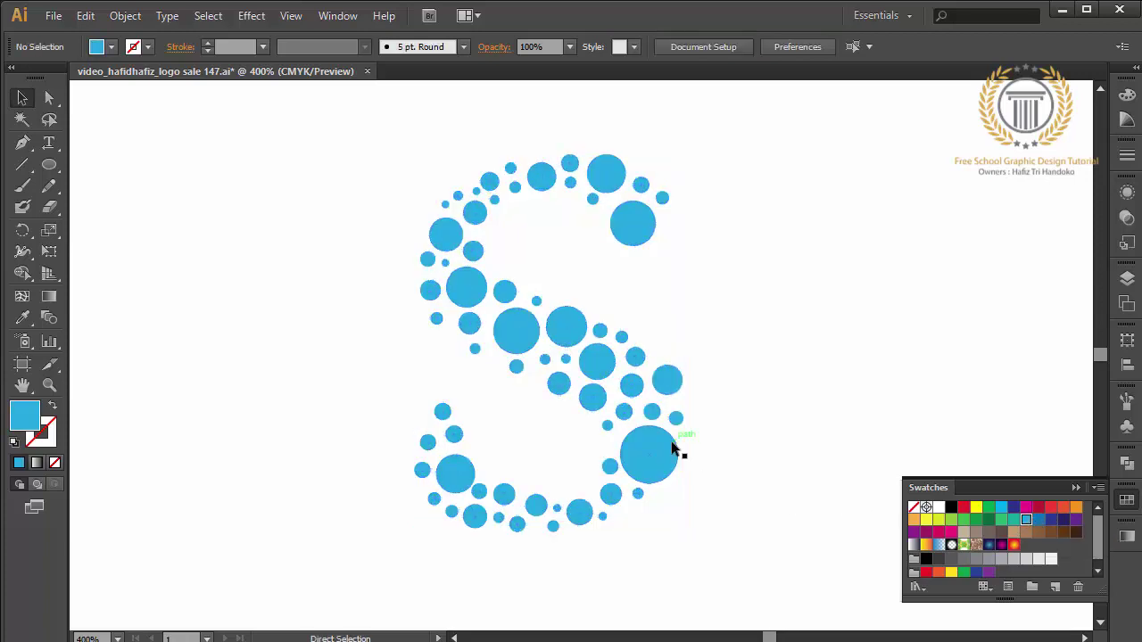
key(ctrl+0)
Draw a rectangle covering the whole artboard, stretching its top edge to fit.
click(49, 164)
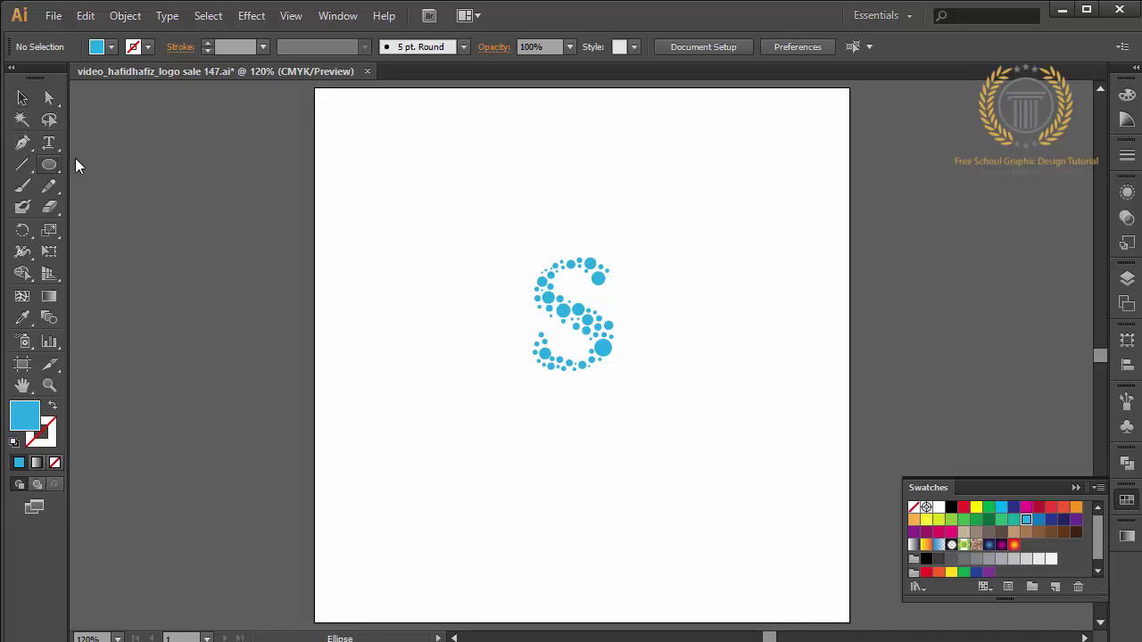
drag(317, 158, 849, 615)
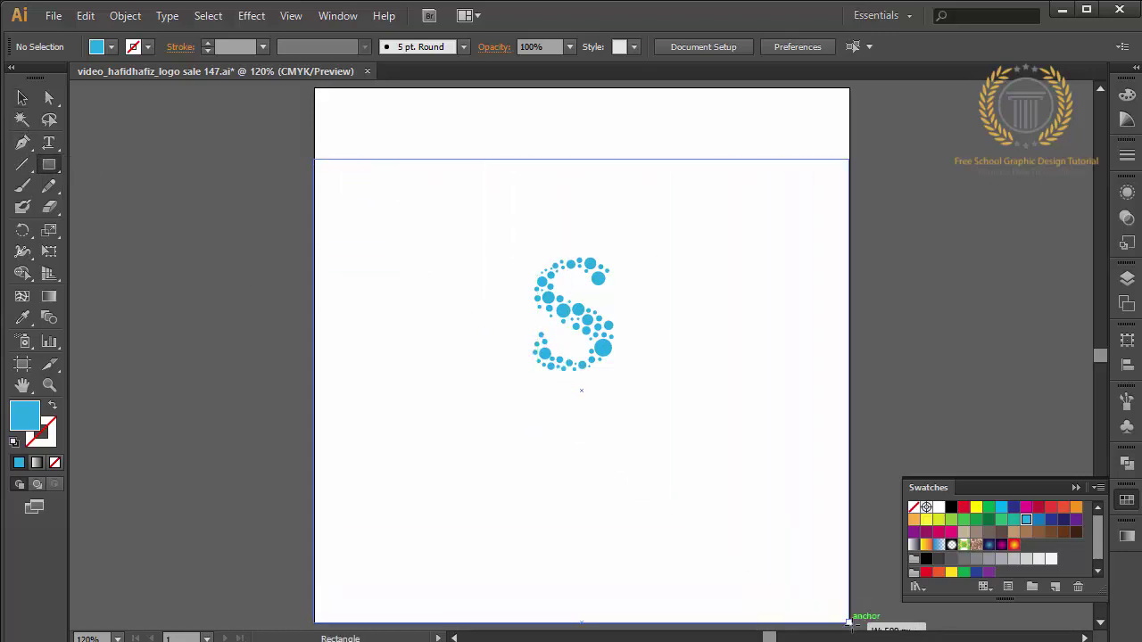
drag(850, 617, 850, 623)
click(23, 97)
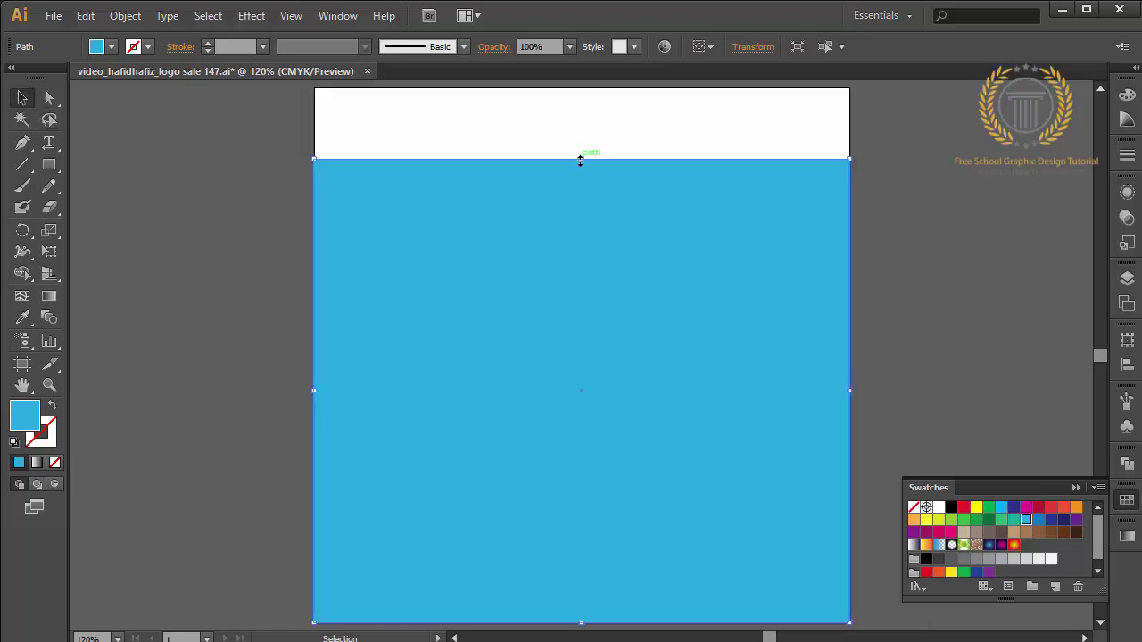
drag(582, 158, 584, 306)
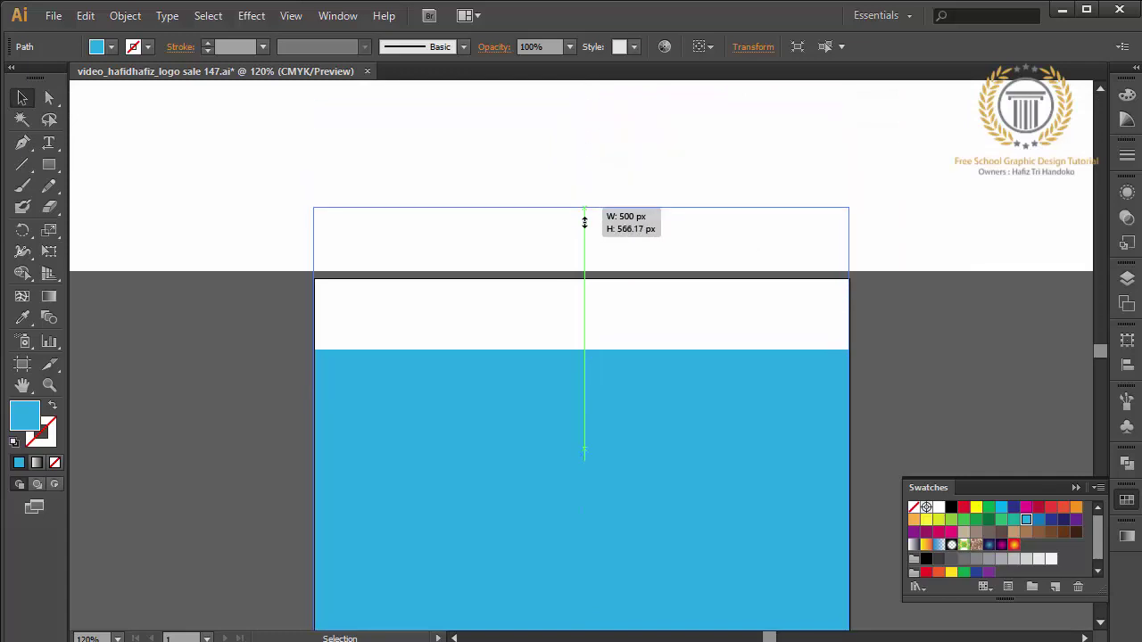
drag(585, 306, 584, 279)
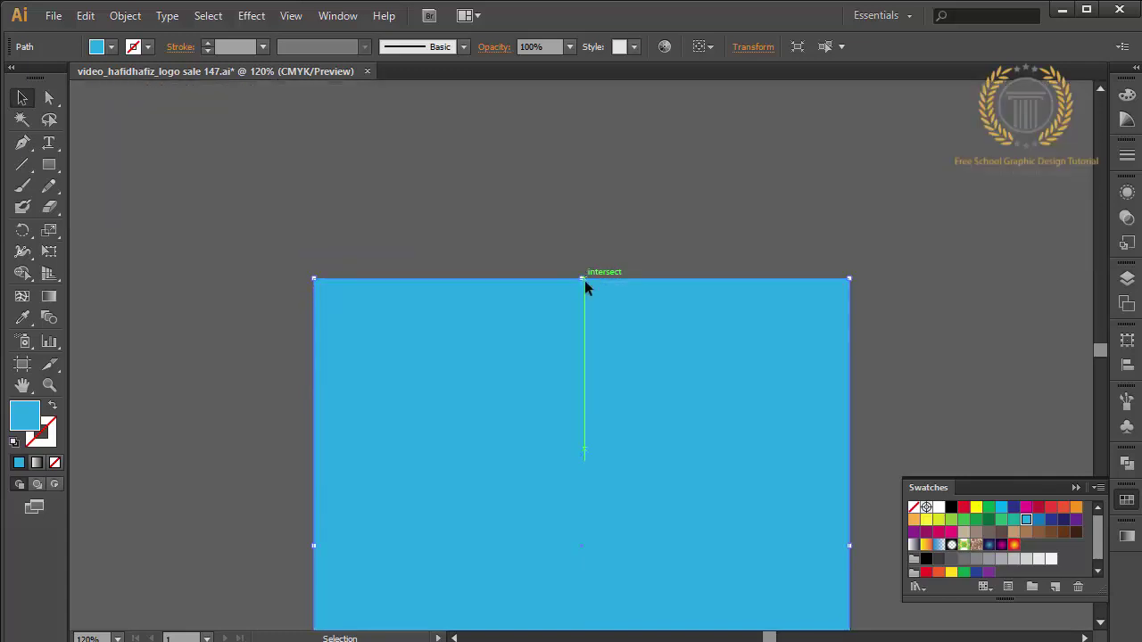
Send the rectangle behind the dotted S and fill it with navy.
right_click(597, 326)
mouse_move(646, 578)
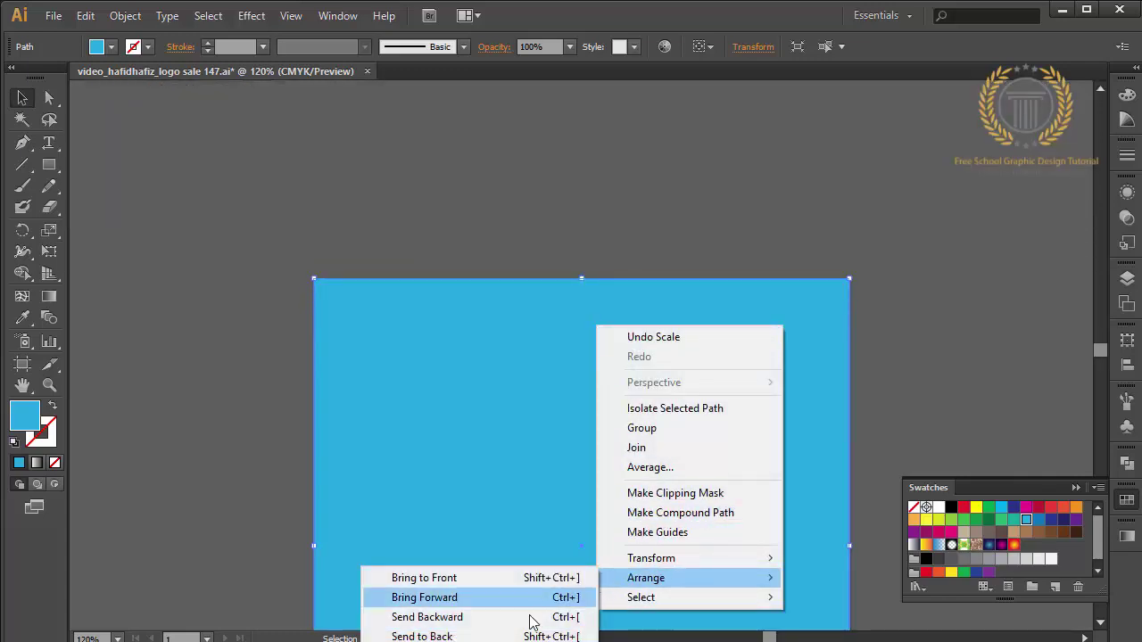
click(516, 637)
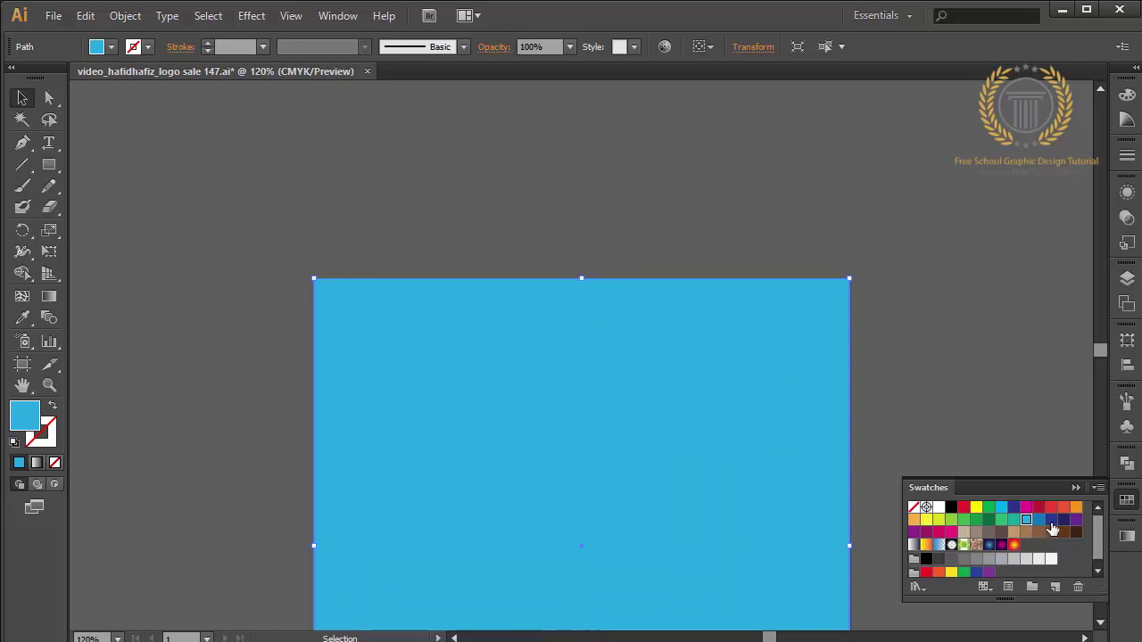
click(1051, 521)
click(1038, 521)
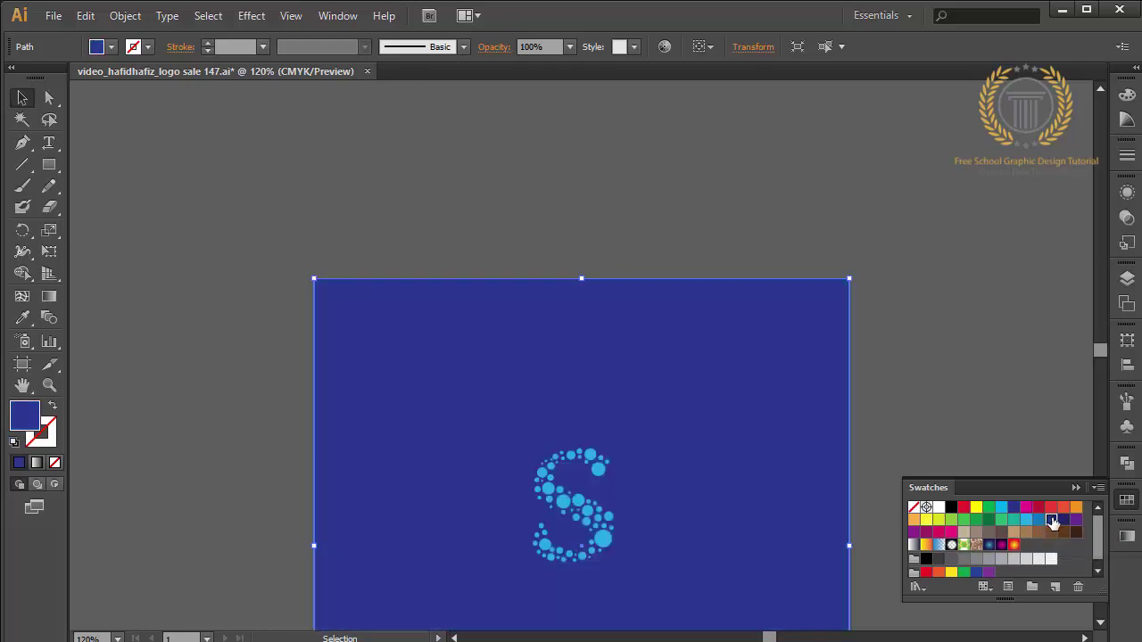
scroll(1100, 596, down, 3)
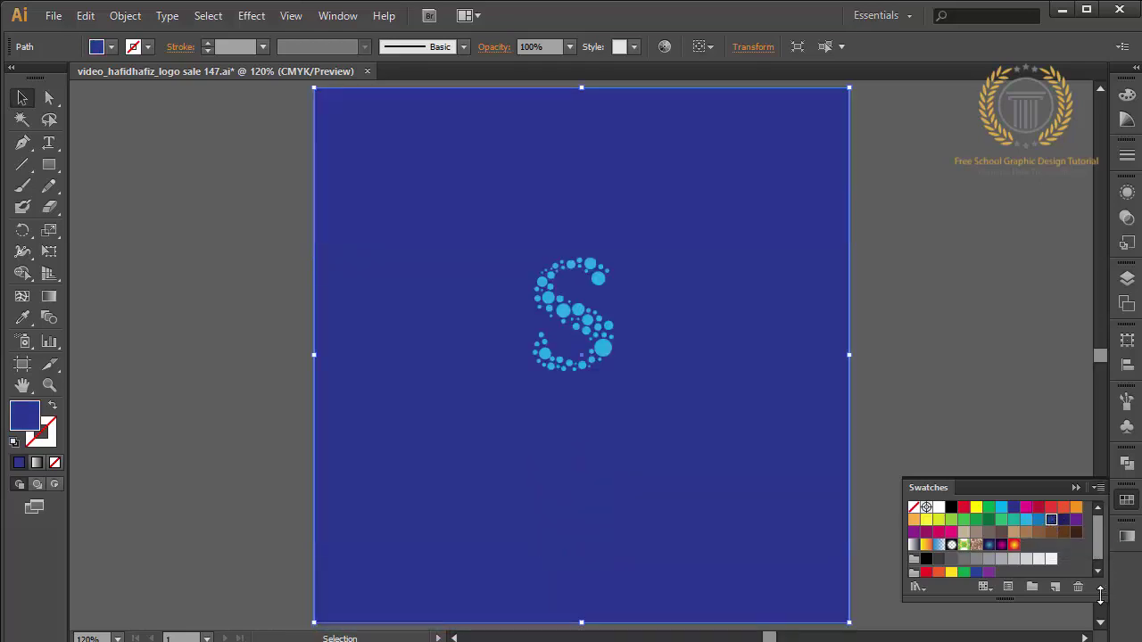
Resize the dotted S group to about 145×204 px and recentre it on the navy artboard.
click(603, 354)
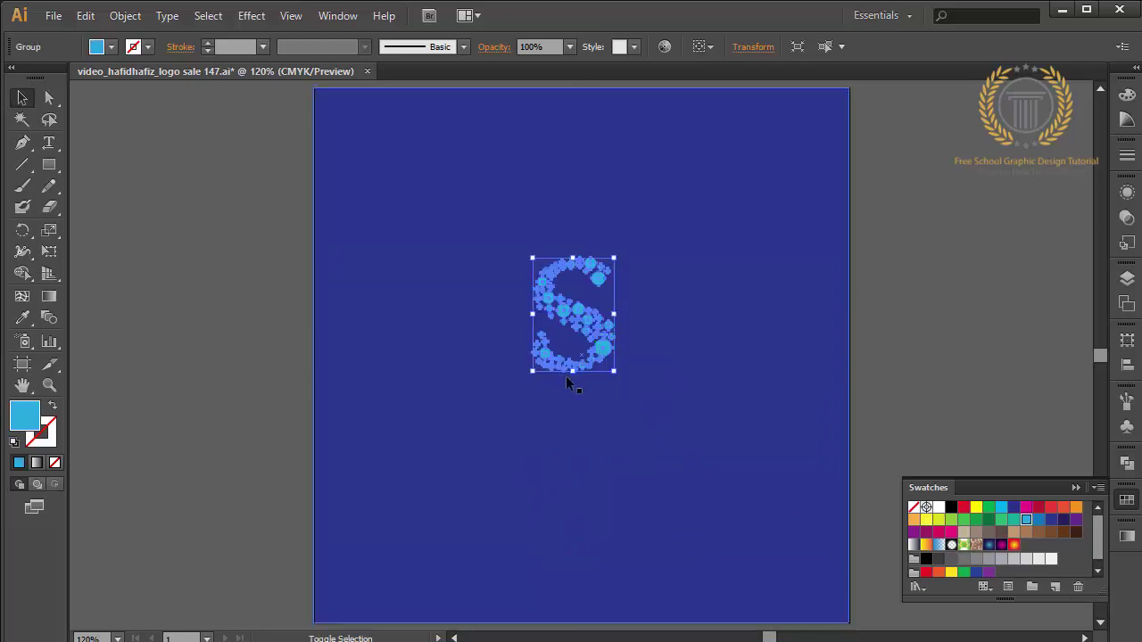
drag(572, 371, 594, 532)
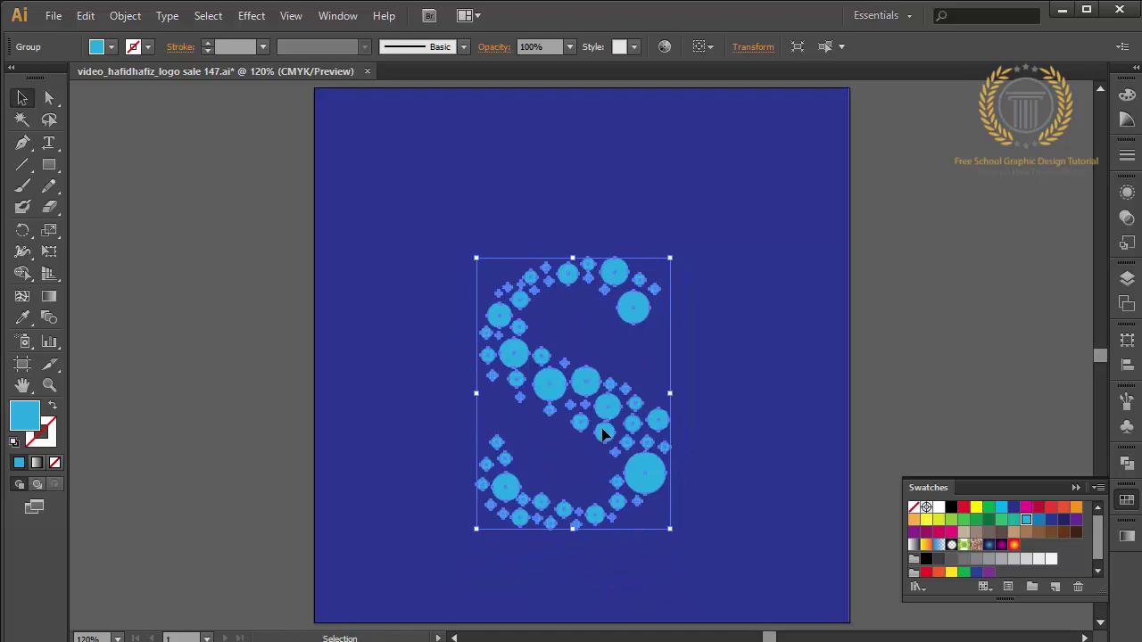
drag(604, 432, 607, 403)
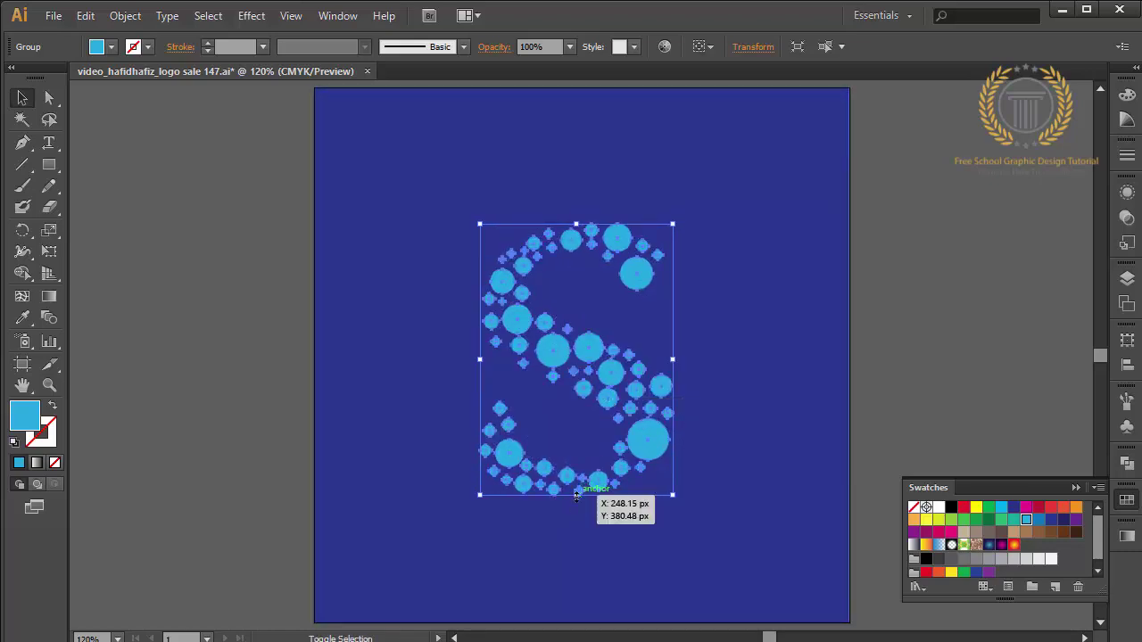
drag(577, 494, 578, 422)
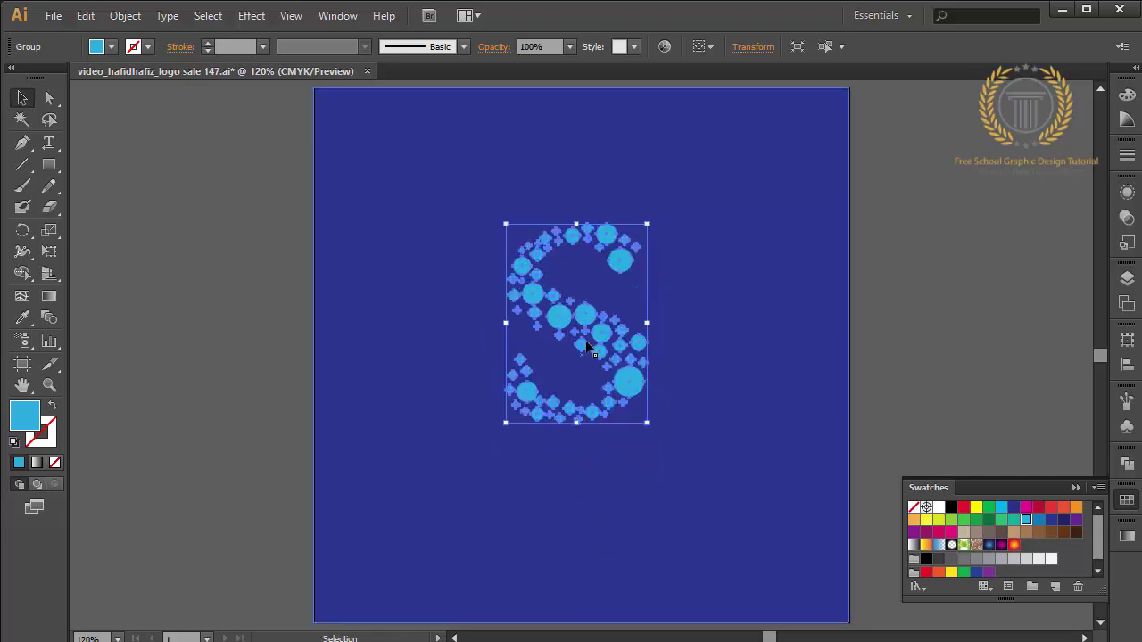
drag(598, 333, 592, 360)
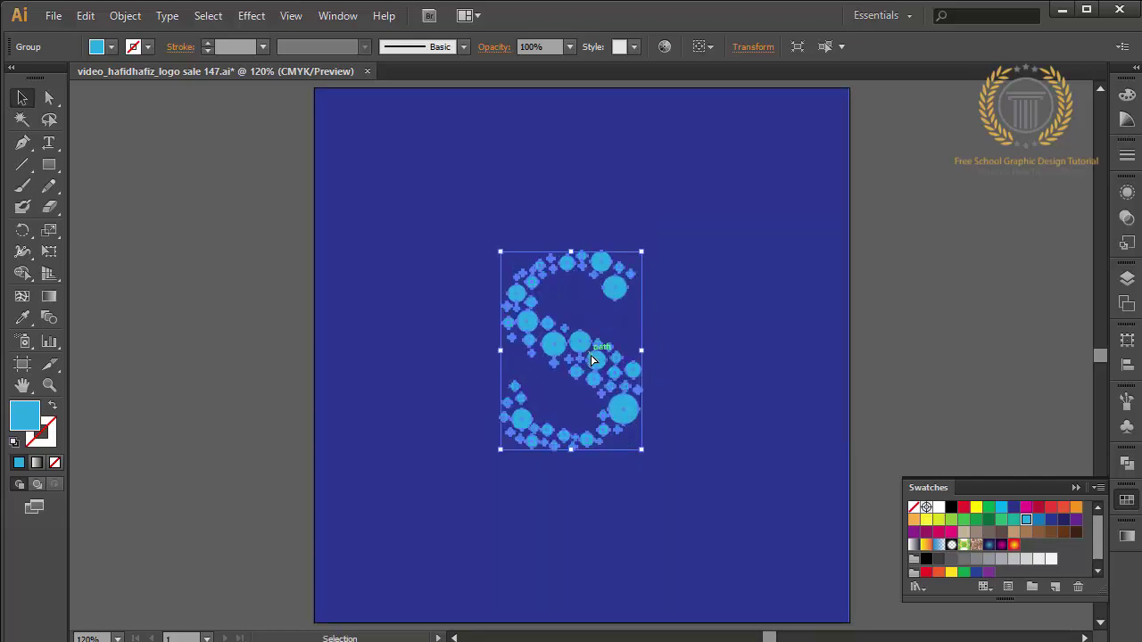
Save the S design as a new Illustrator .ai file with the name ending in 148.
click(910, 277)
click(53, 15)
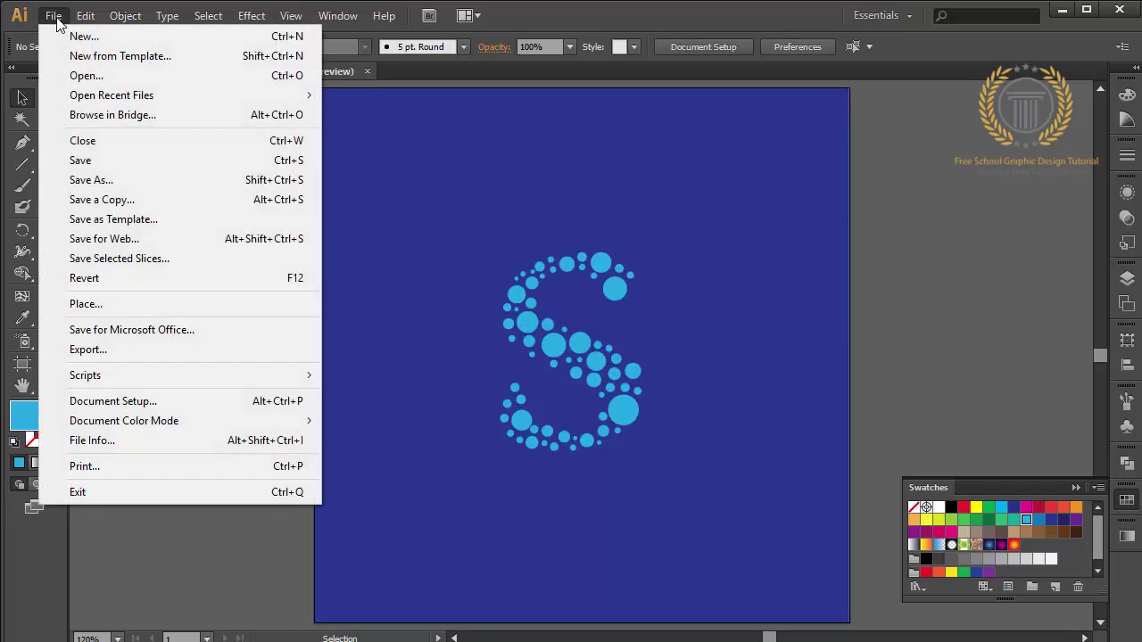
click(101, 181)
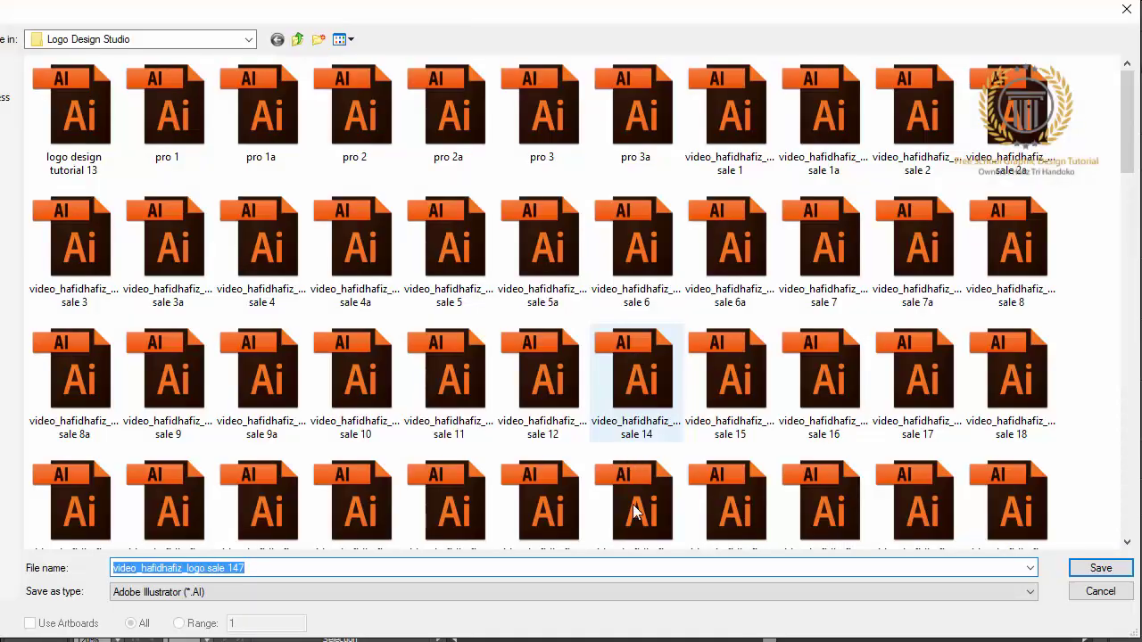
click(652, 567)
key(BackSpace)
text(8)
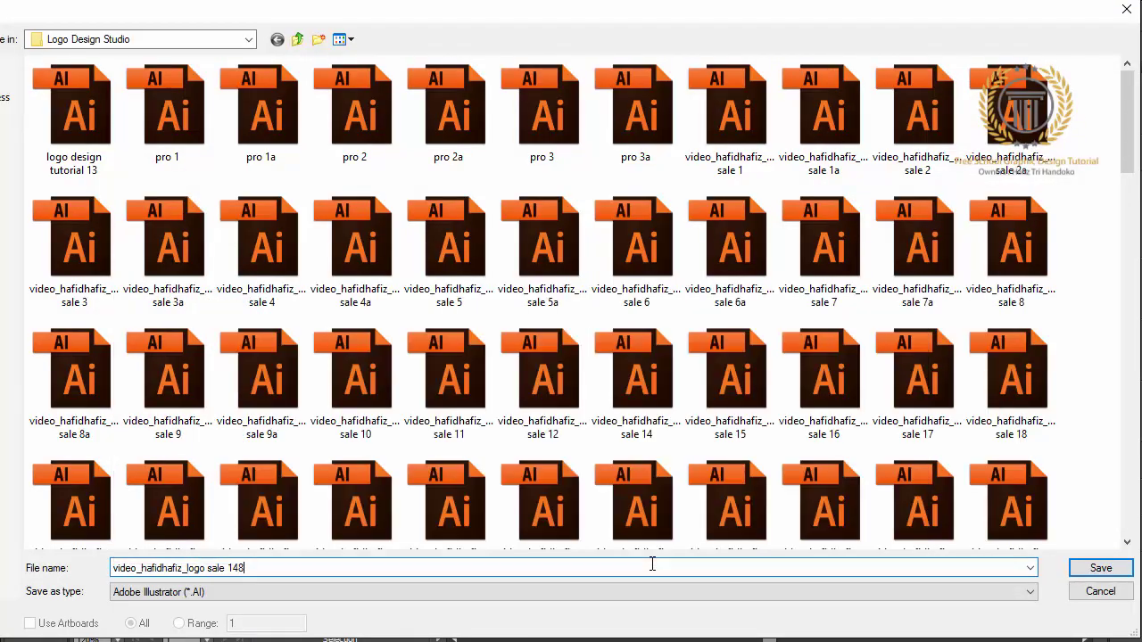
click(1106, 571)
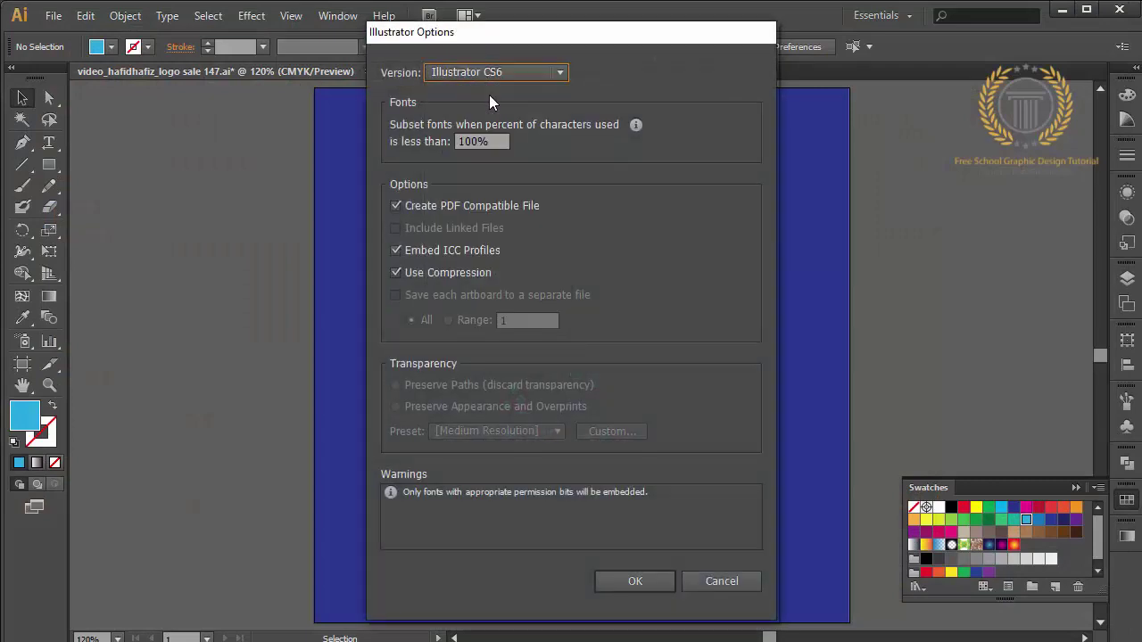
click(646, 582)
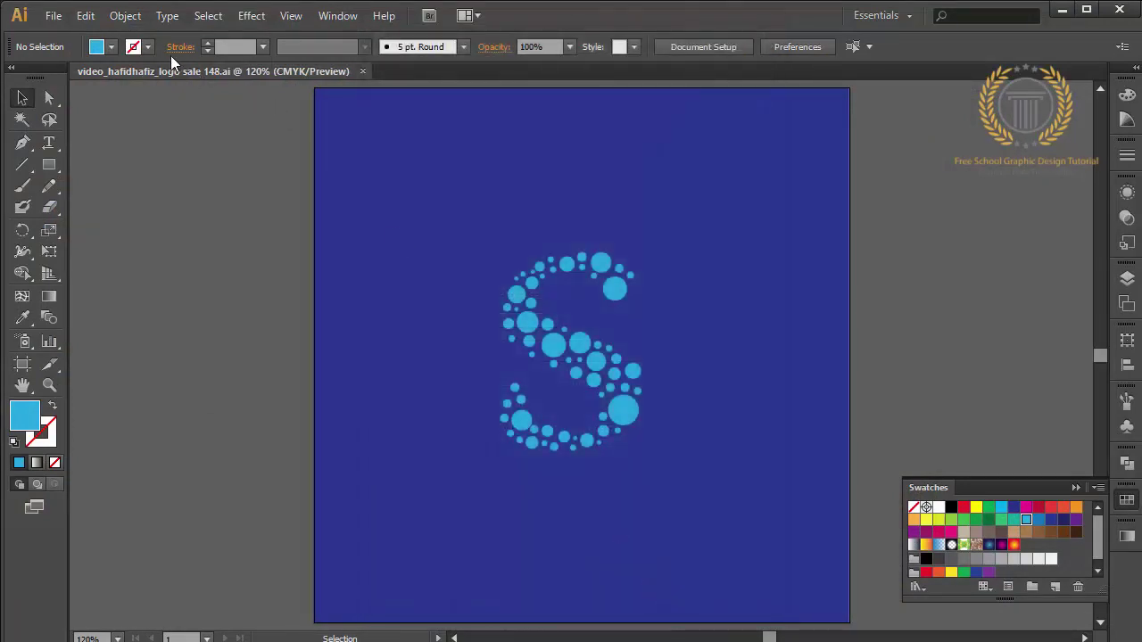
click(54, 15)
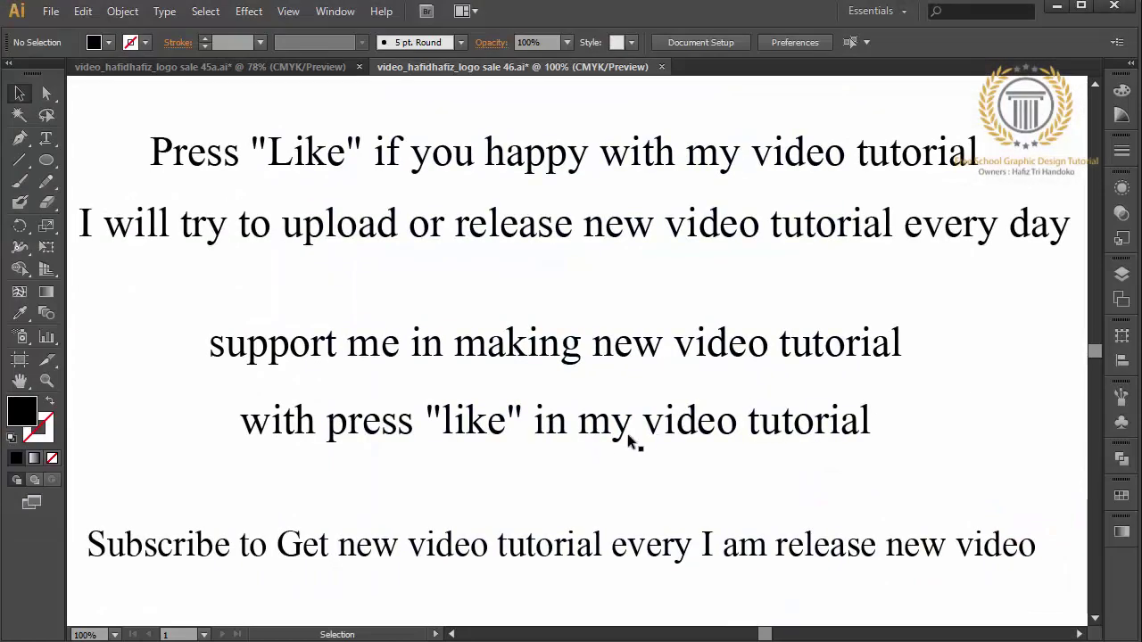
Set the words 'like' in the fourth line and 'Like' in the first line to bold.
click(490, 432)
double_click(500, 428)
drag(506, 426, 444, 427)
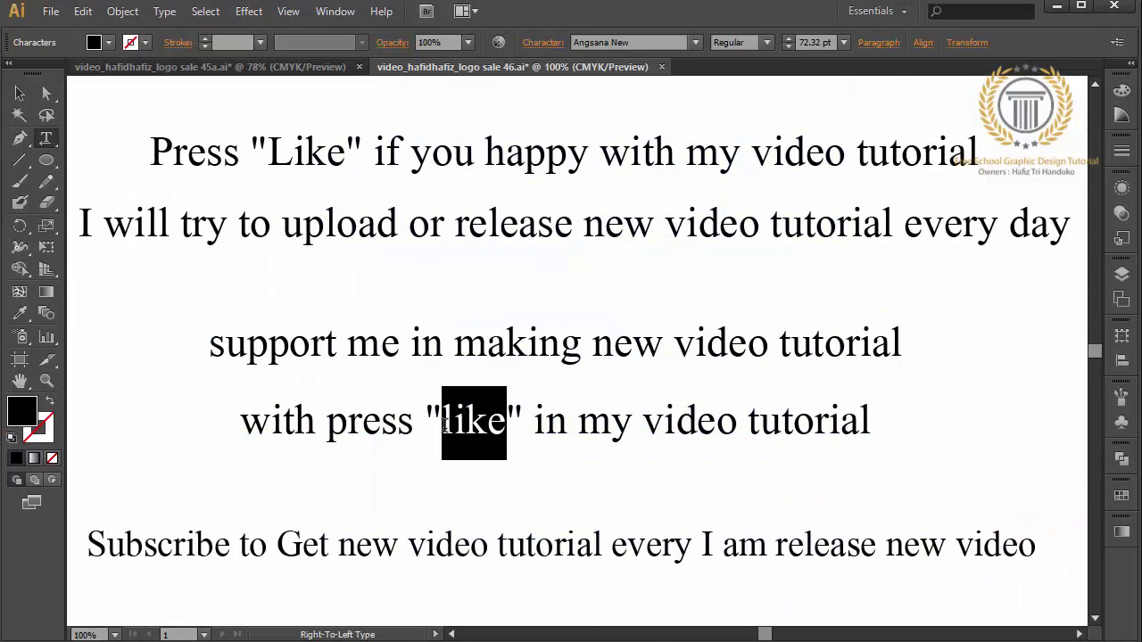
click(765, 42)
click(754, 106)
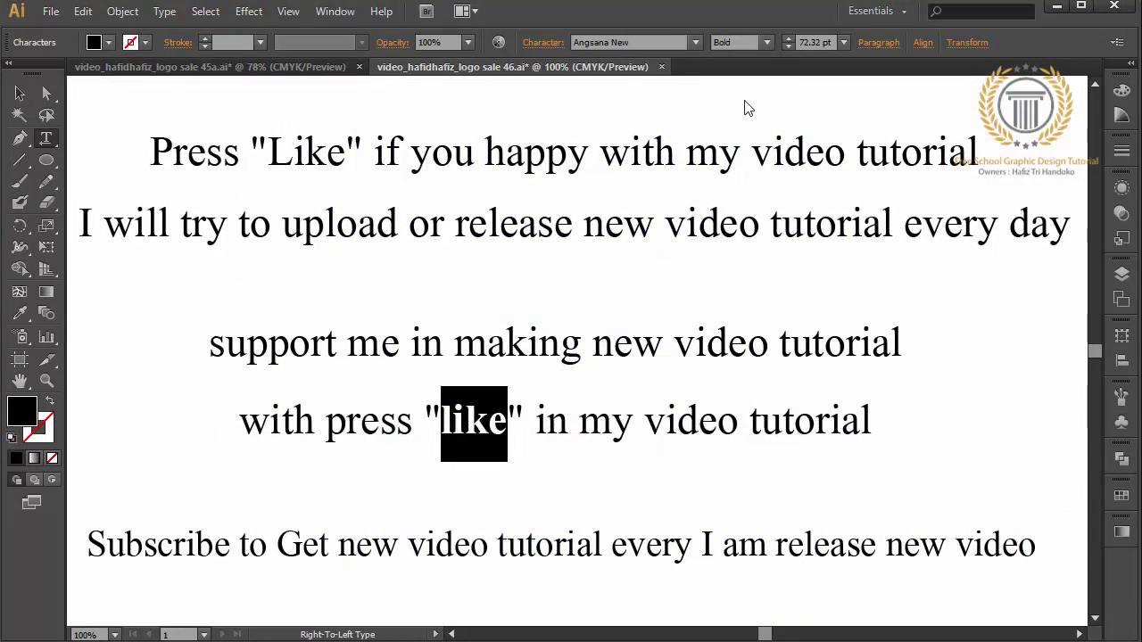
drag(350, 156, 268, 156)
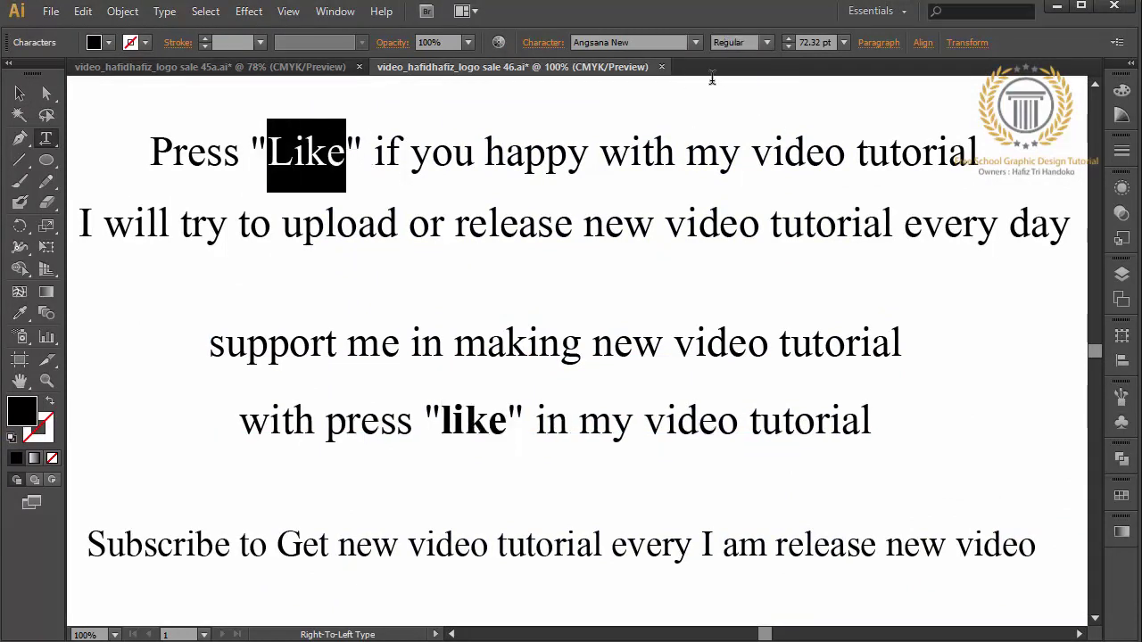
click(765, 45)
click(750, 108)
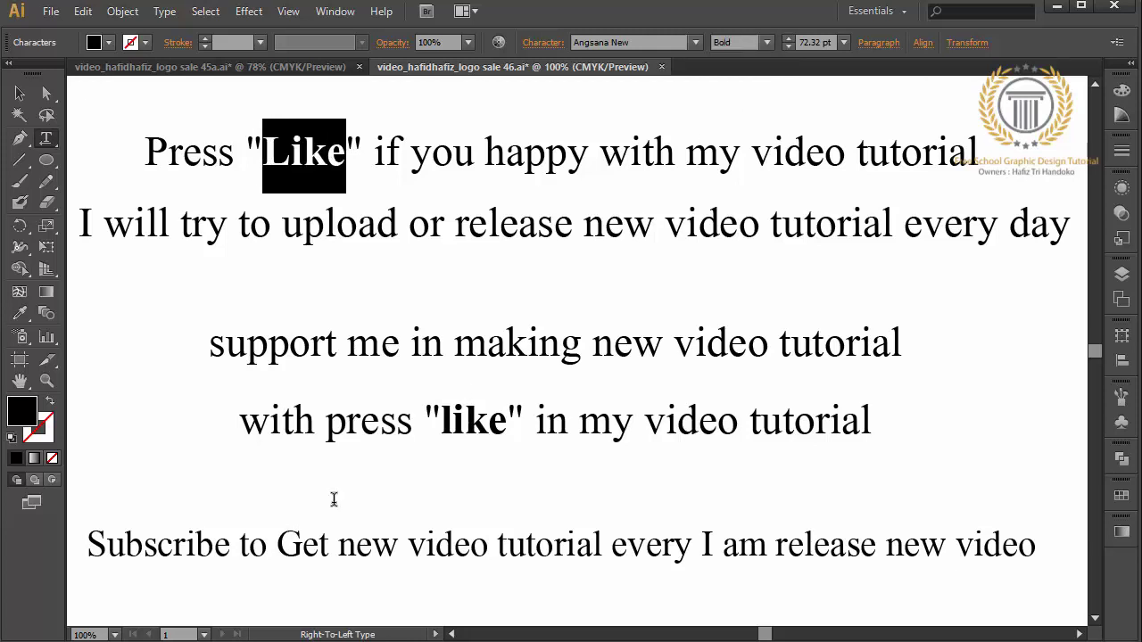
Make the word 'Subscribe' in the bottom line bold too.
drag(89, 546, 231, 546)
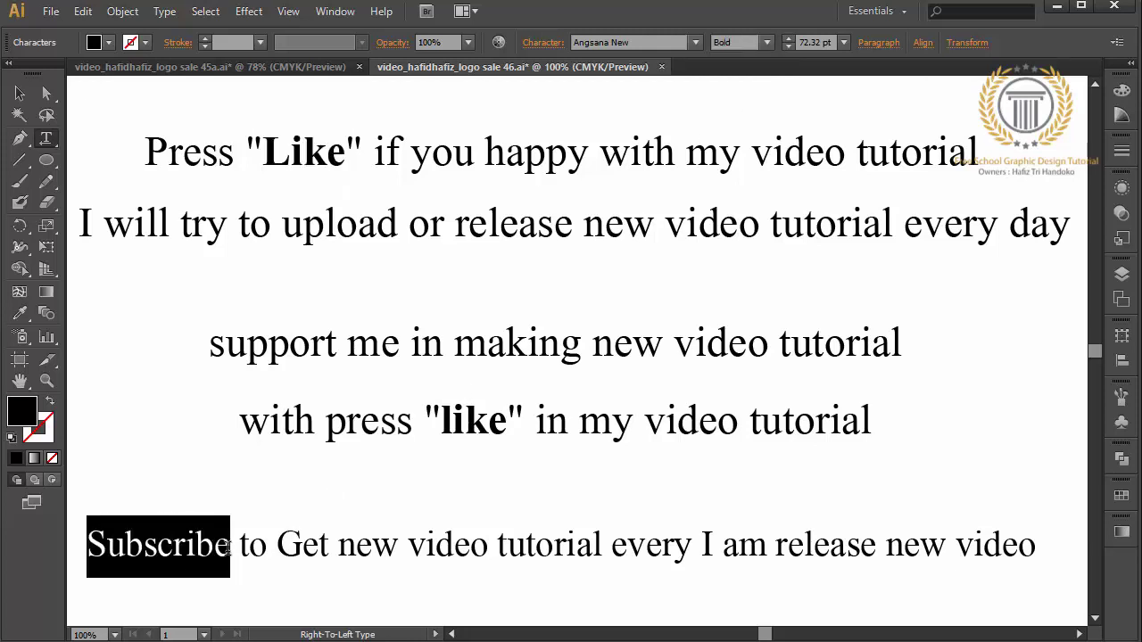
click(766, 44)
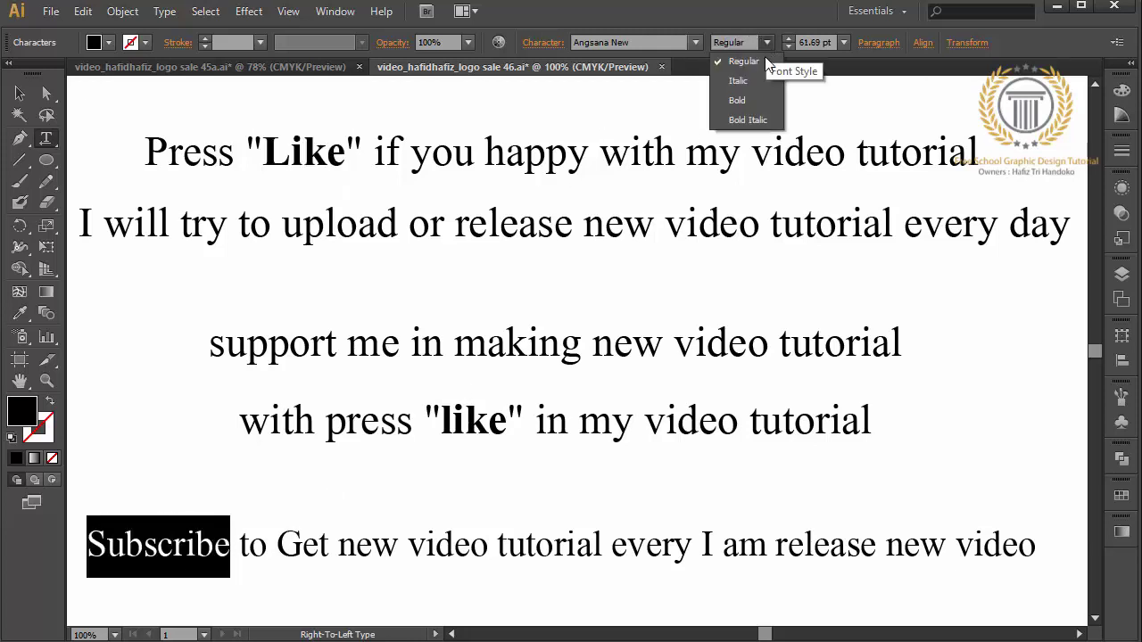
click(749, 110)
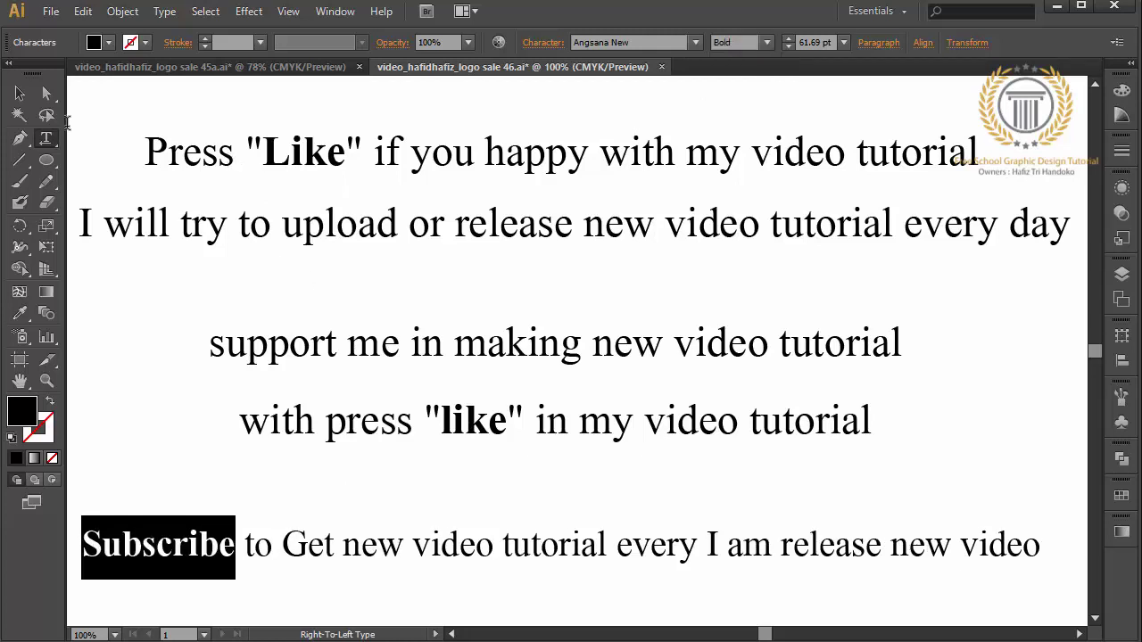
click(26, 95)
click(106, 330)
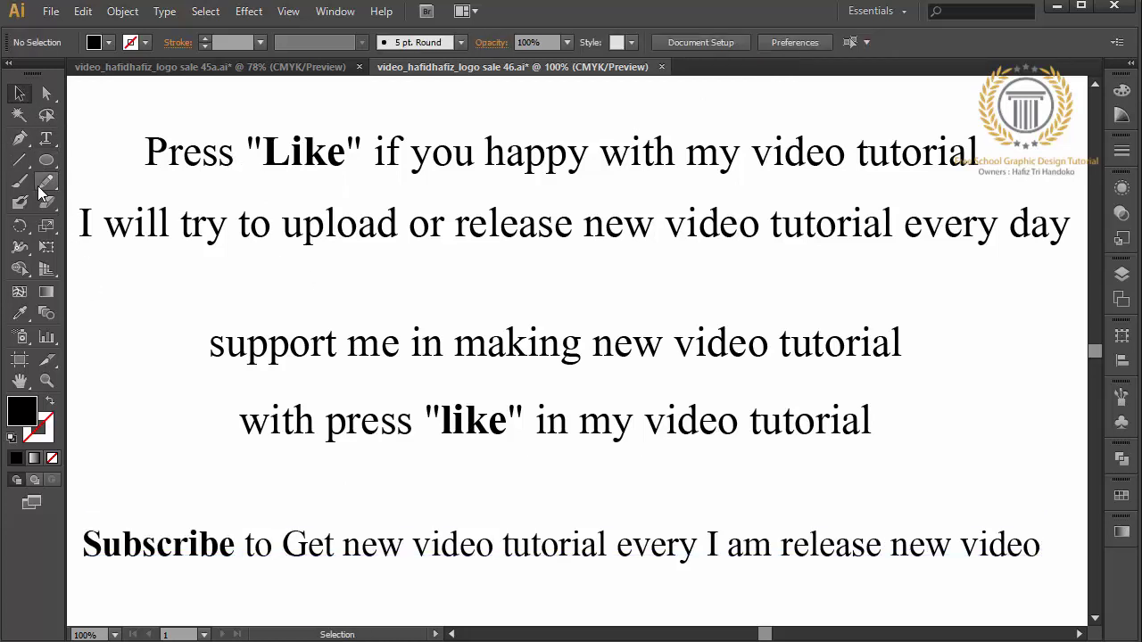
Paint freehand arrows pointing at 'Like', up at 'like', and down at 'Subscribe'.
click(20, 180)
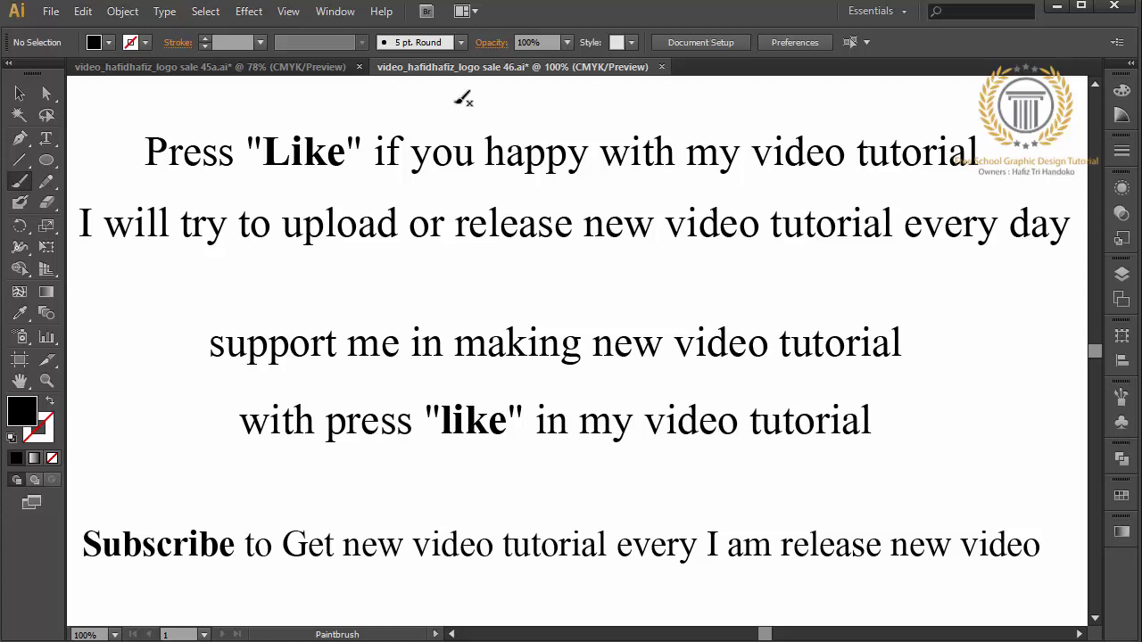
mouse_move(479, 96)
mouse_down()
mouse_move(319, 109)
mouse_move(335, 117)
mouse_up()
drag(650, 512, 538, 453)
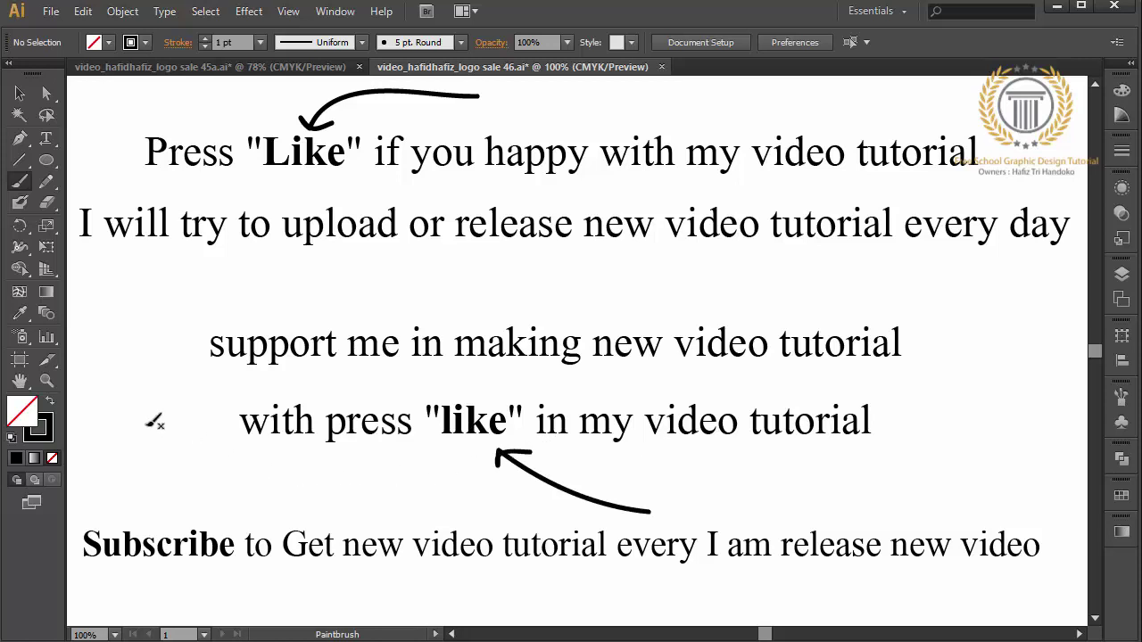
mouse_move(147, 425)
mouse_down()
mouse_move(176, 502)
mouse_move(149, 513)
mouse_up()
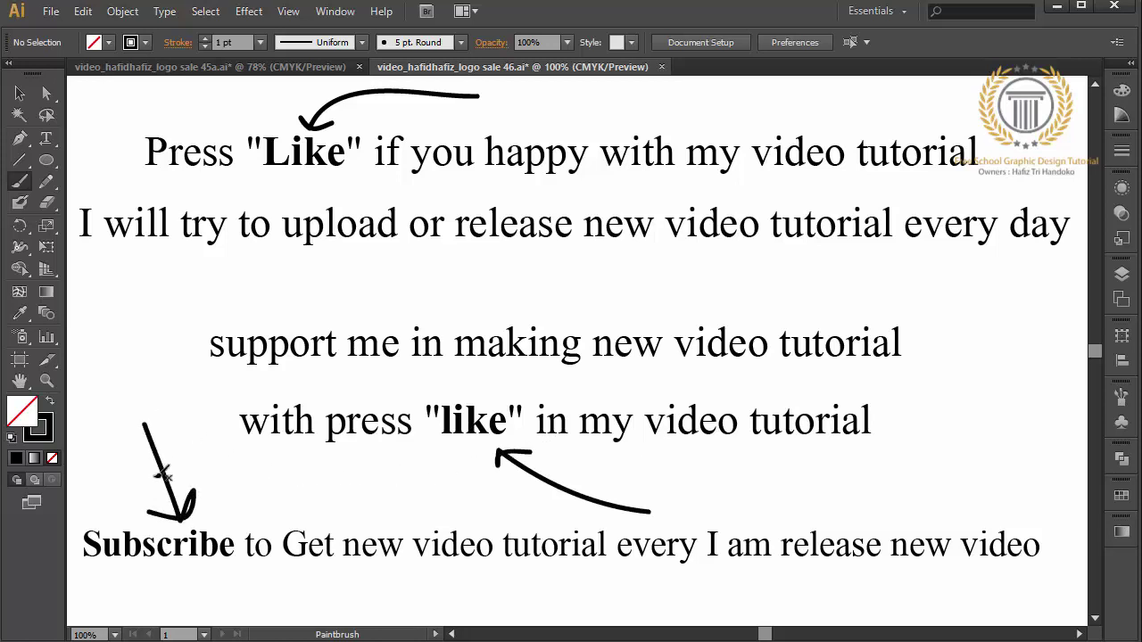
Add a new text line 'SHARE MY VIDEO TO YOUR FRIEND' below the second line.
click(45, 140)
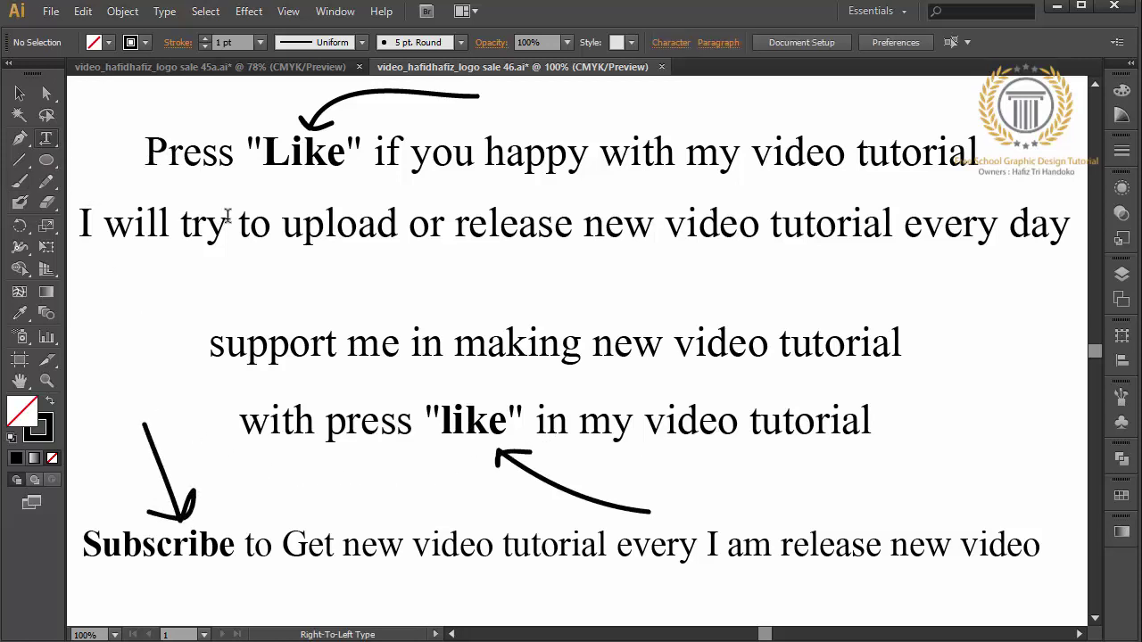
click(379, 291)
text(SHARE)
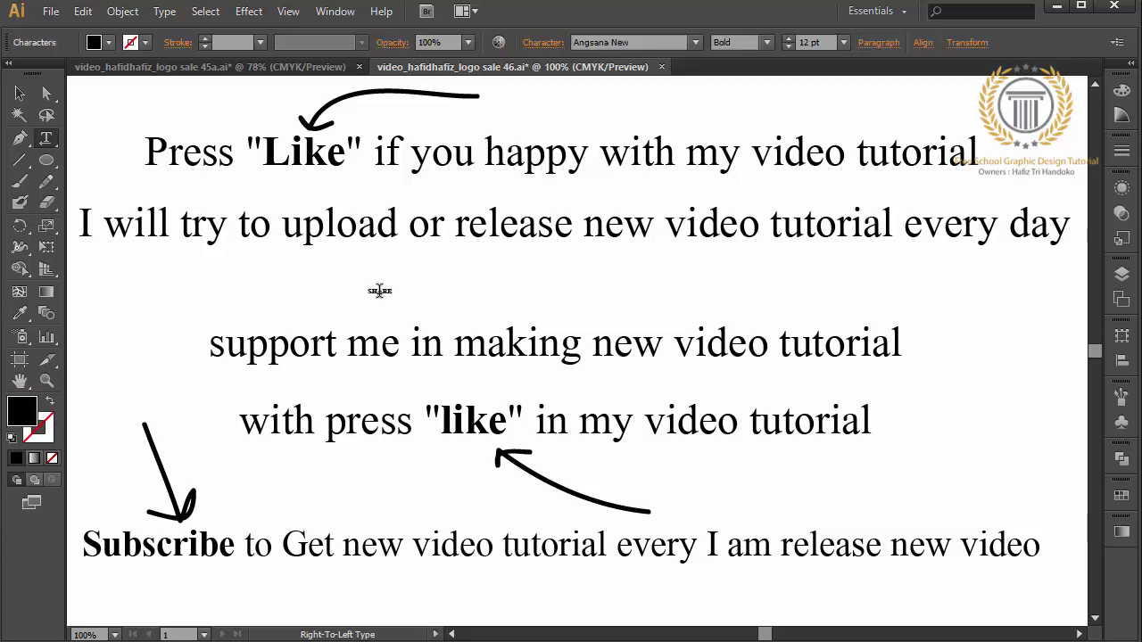
text( MY V)
text(IDEO TO YO)
text(UR)
text( FRIEND)
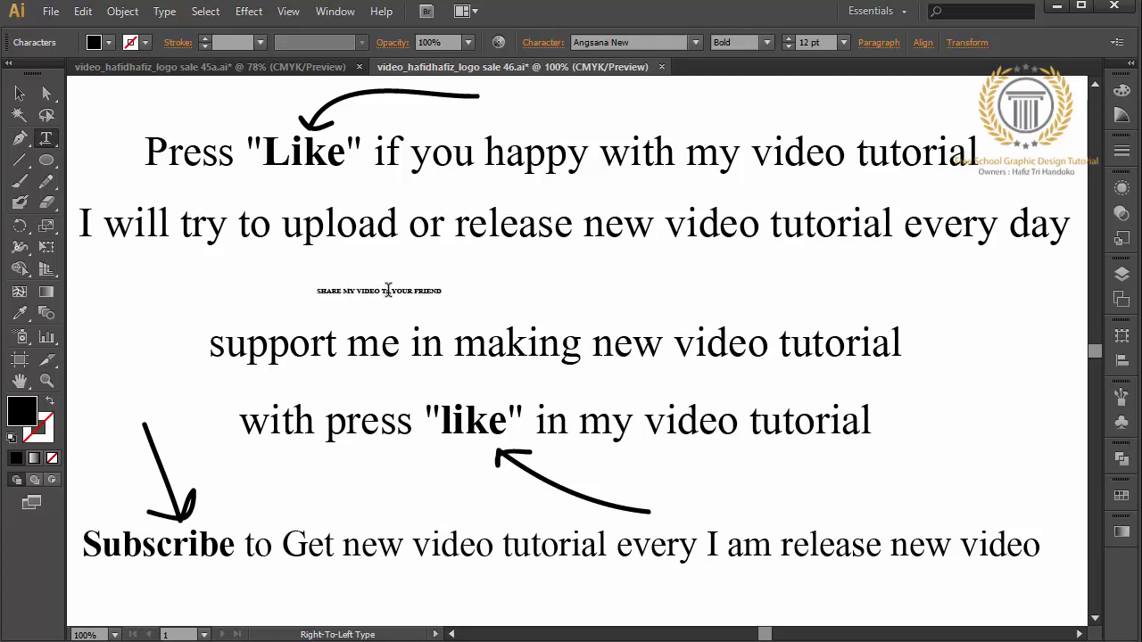
key(Escape)
Scale the SHARE line up to headline size and centre it horizontally.
drag(444, 292, 961, 295)
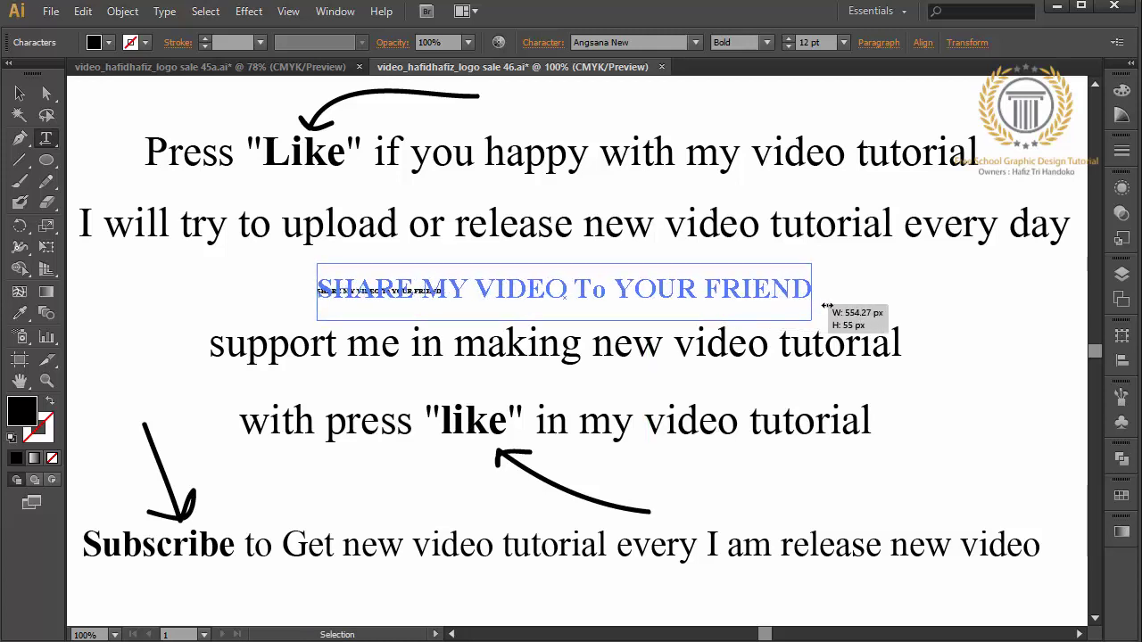
click(928, 312)
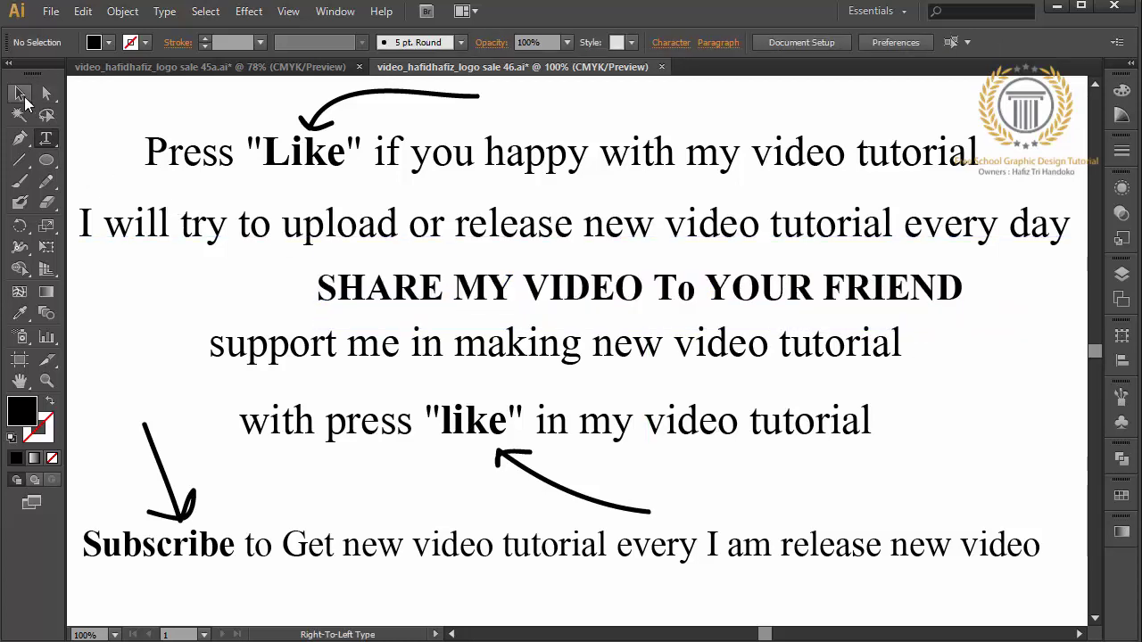
click(20, 93)
drag(482, 305, 392, 306)
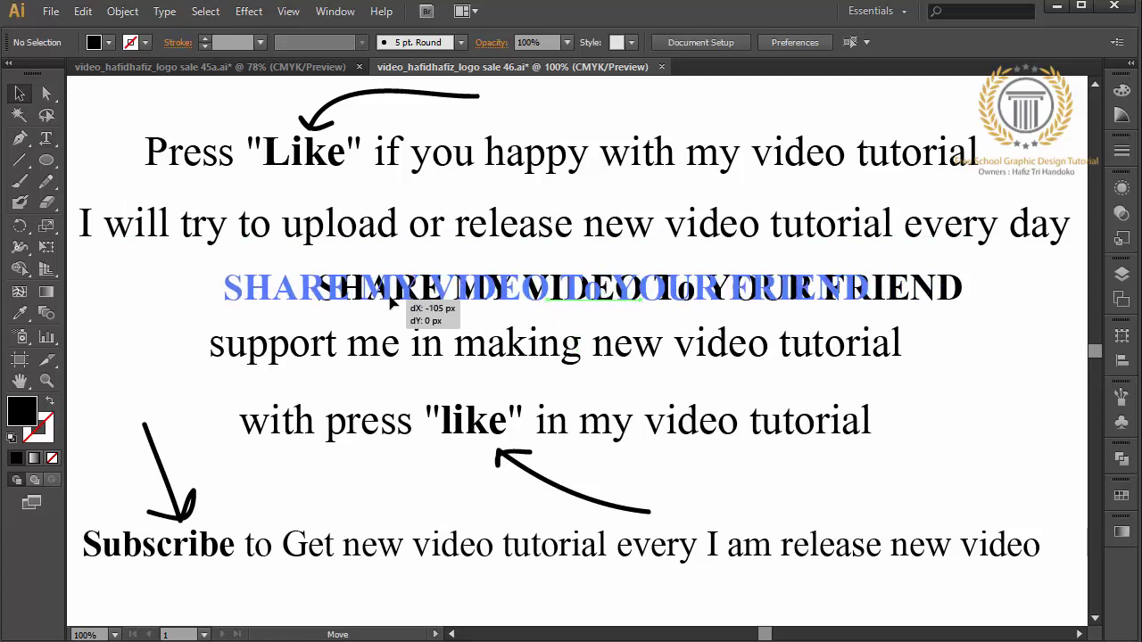
click(128, 306)
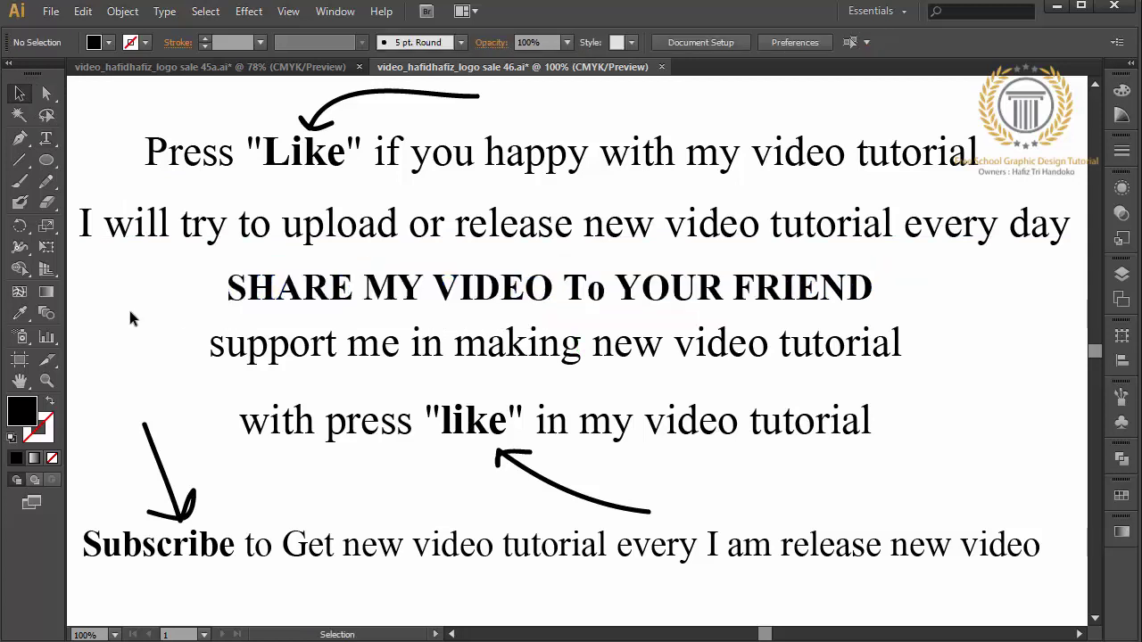
click(20, 181)
Paint arrows pointing right at SHARE and left at FRIEND, flanking the line.
mouse_move(130, 299)
mouse_down()
mouse_move(225, 281)
mouse_move(213, 297)
mouse_up()
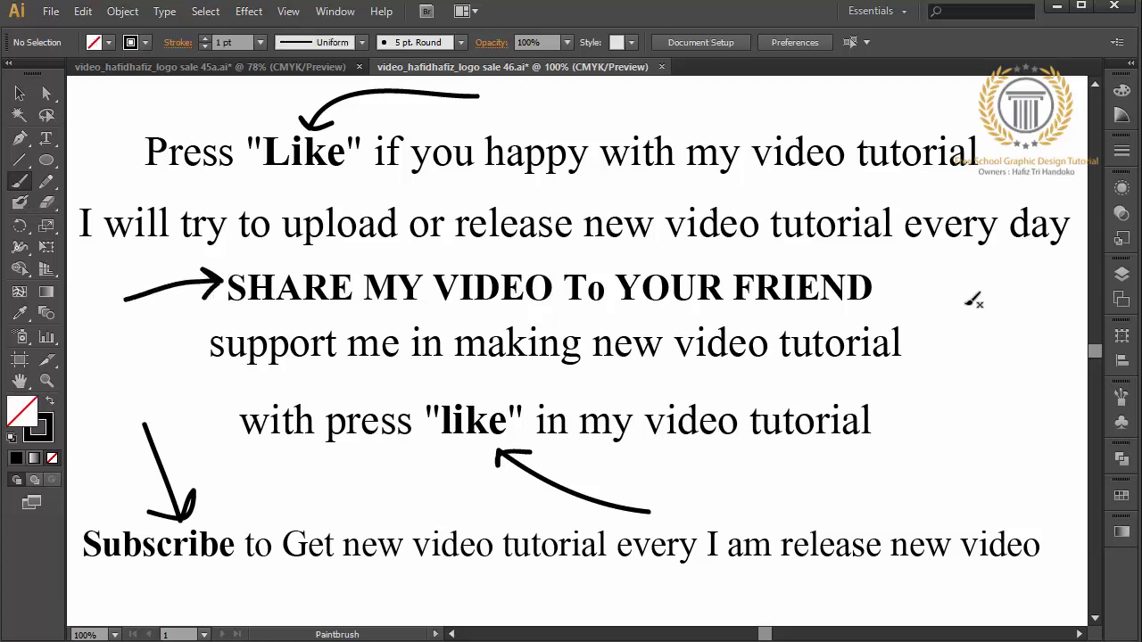
mouse_move(967, 304)
mouse_down()
mouse_move(880, 287)
mouse_move(897, 300)
mouse_up()
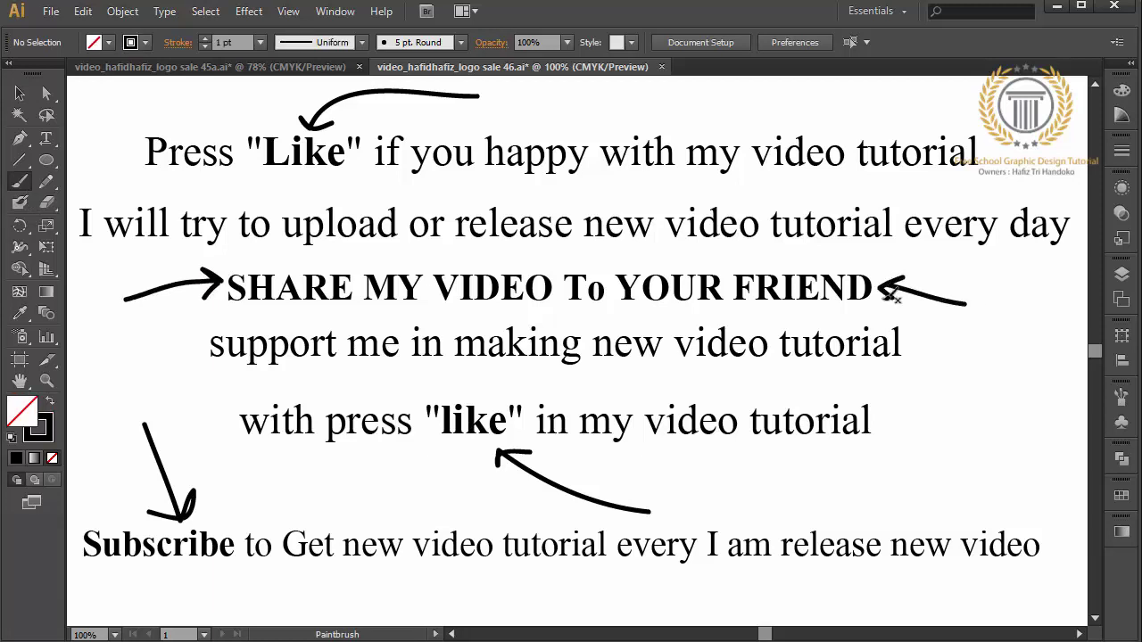
click(21, 99)
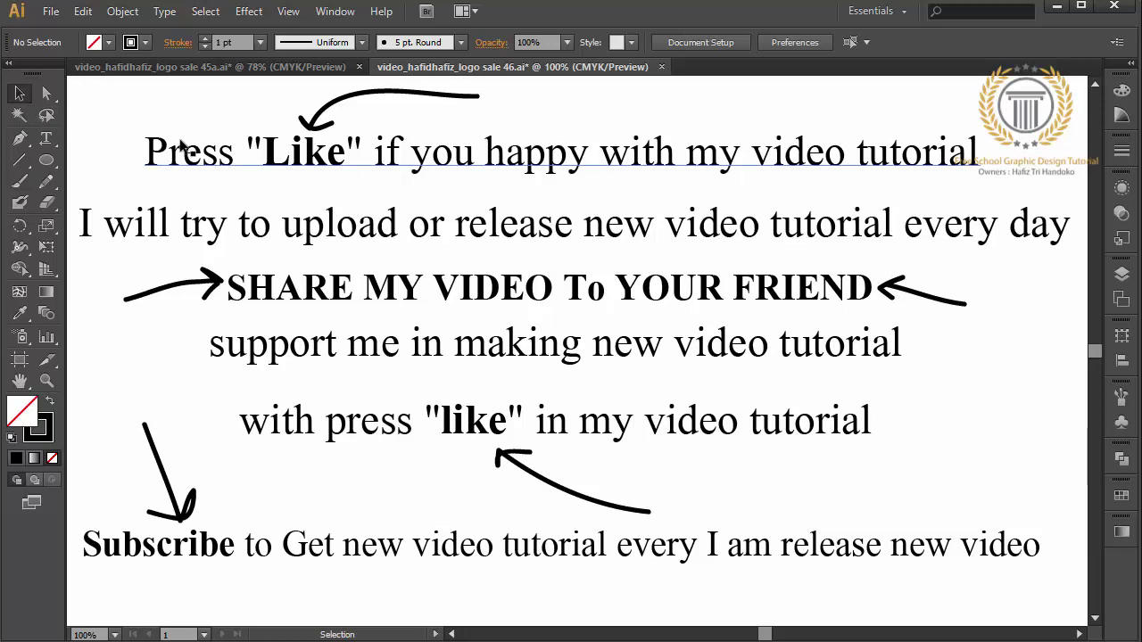
Rotate the arrow under 'like' to lie flatter and move it up toward the word.
click(411, 353)
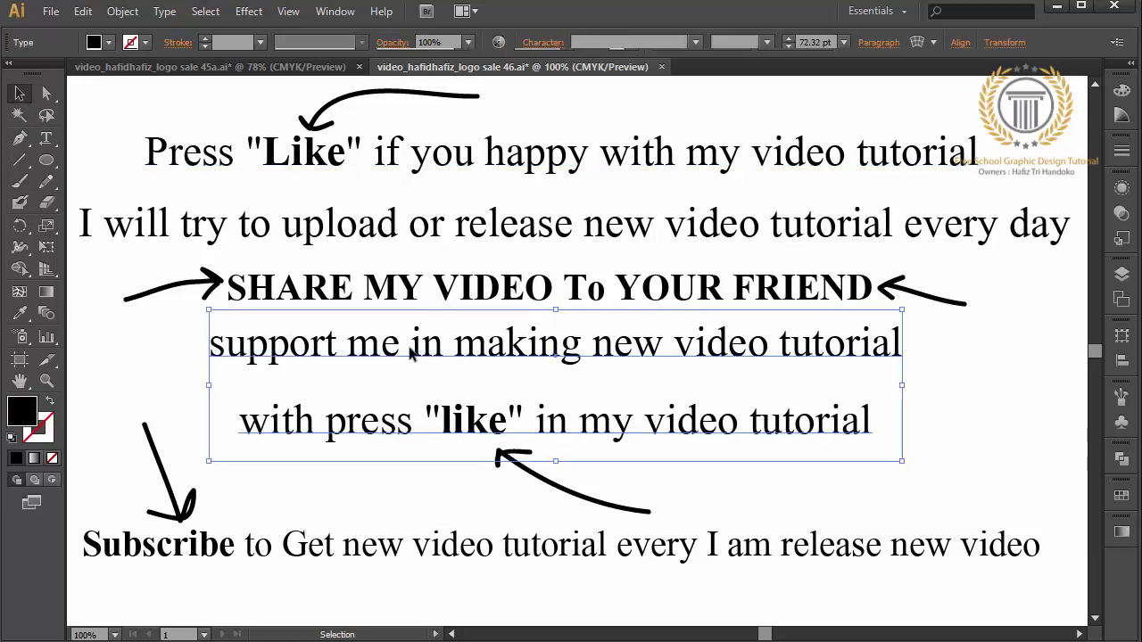
mouse_move(480, 382)
mouse_down()
mouse_move(480, 345)
mouse_move(491, 368)
mouse_up()
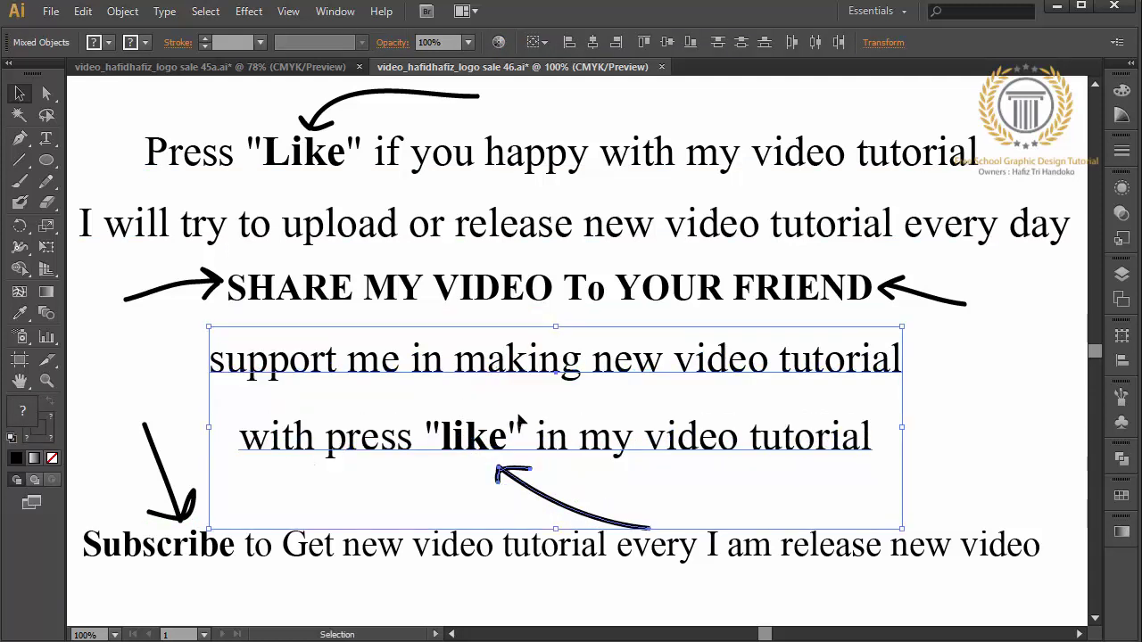
click(591, 587)
click(604, 519)
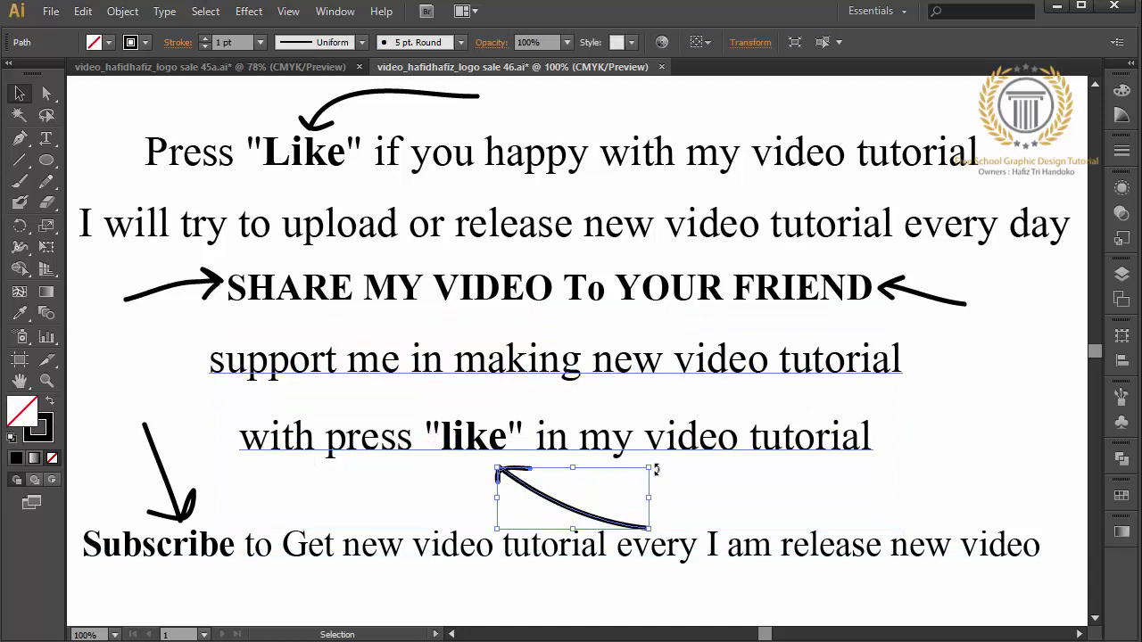
drag(655, 469, 660, 448)
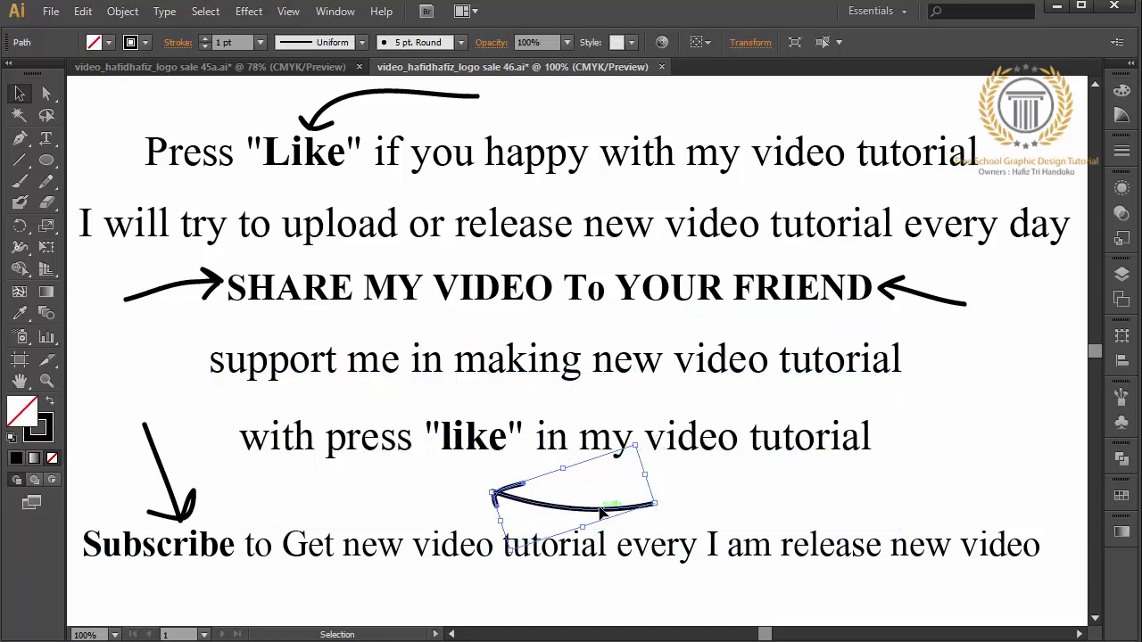
drag(602, 511, 597, 489)
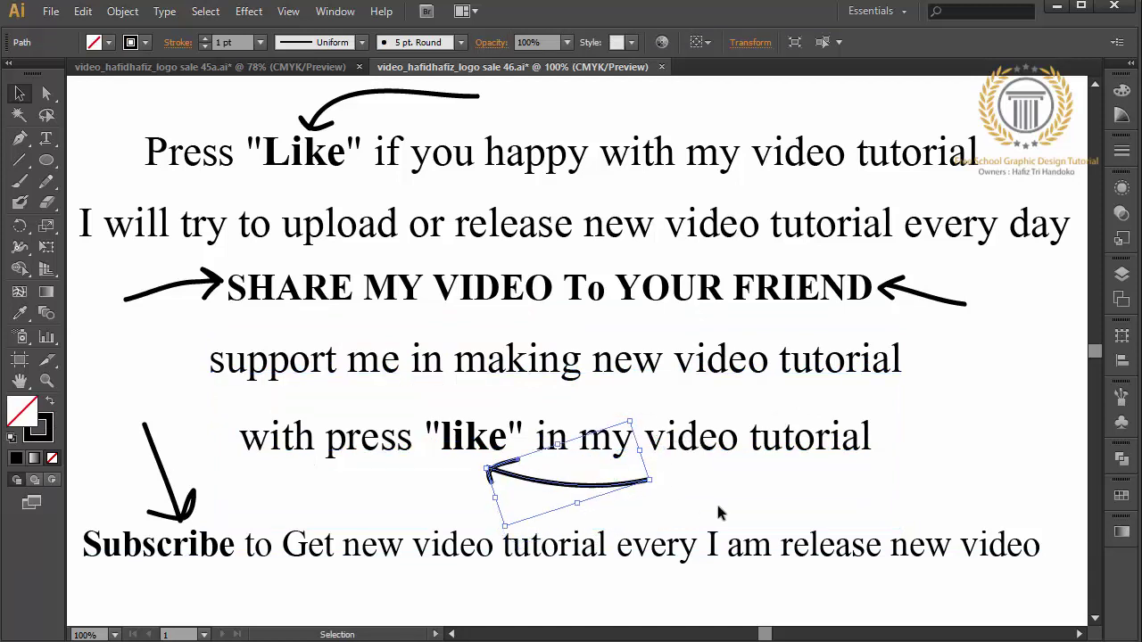
Shift the two-line text block and the SHARE line with its arrows slightly down.
shift+click(560, 361)
drag(560, 360, 559, 378)
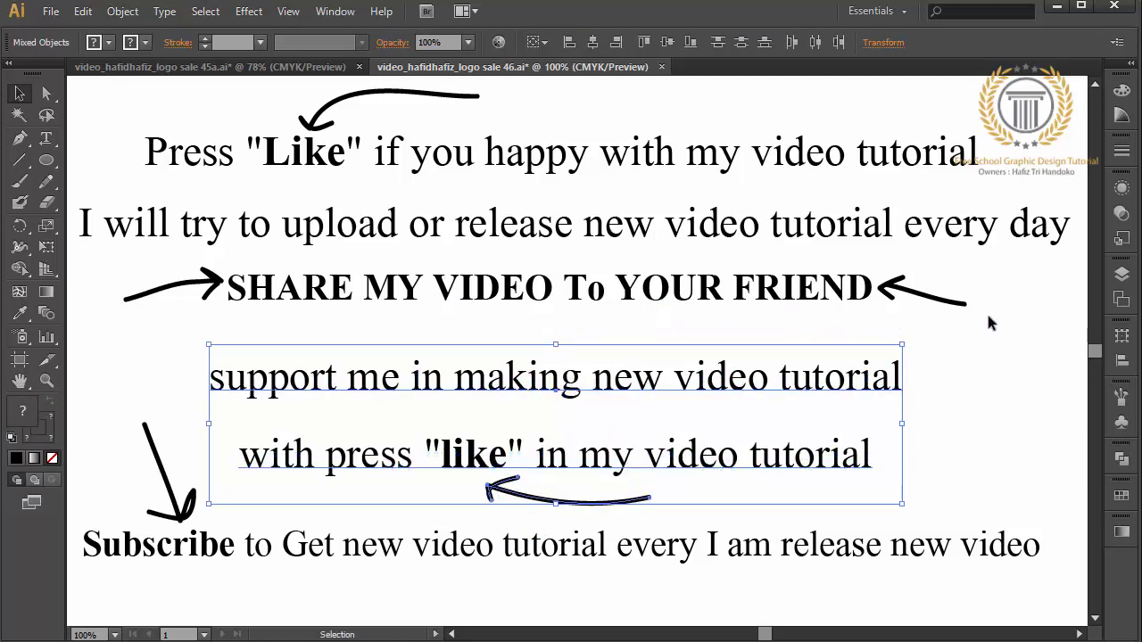
drag(1001, 290, 223, 312)
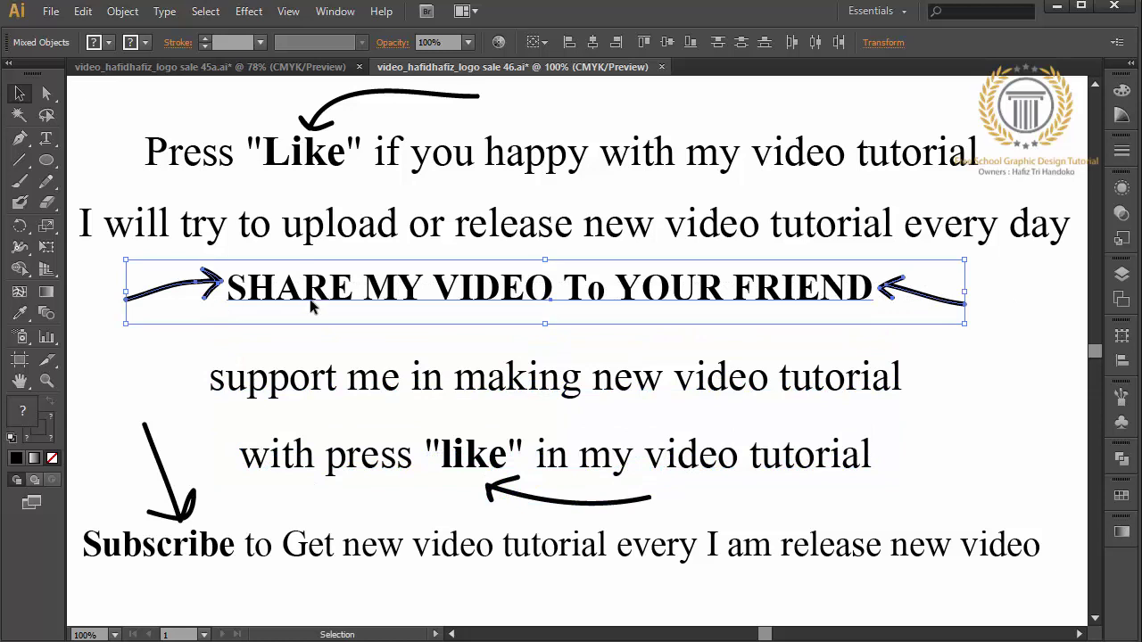
drag(312, 306, 312, 327)
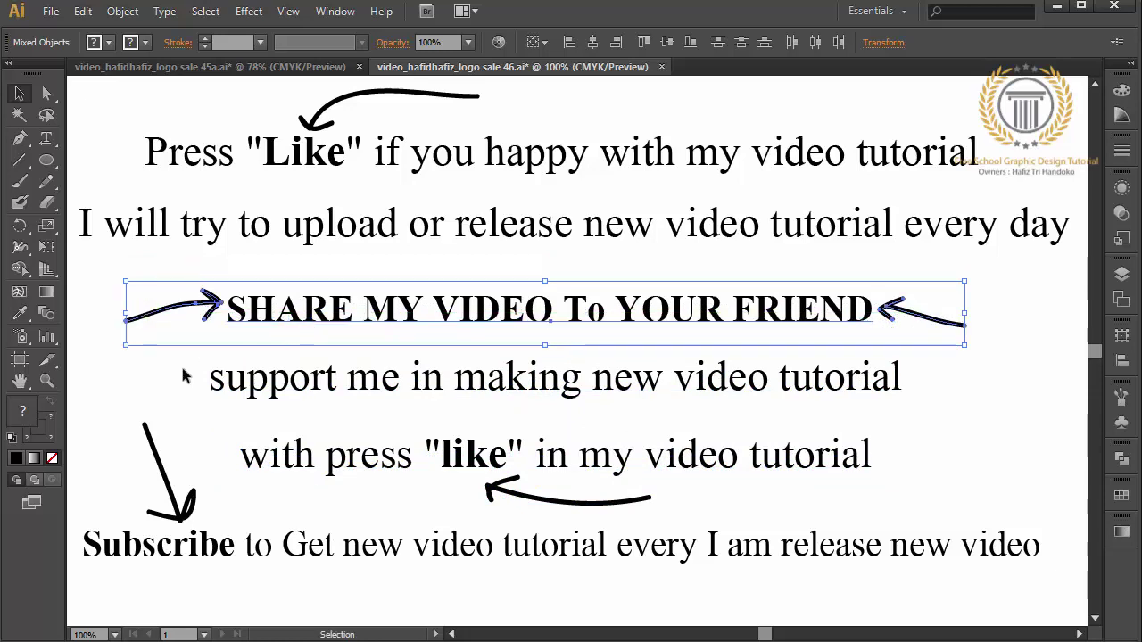
click(136, 401)
click(53, 12)
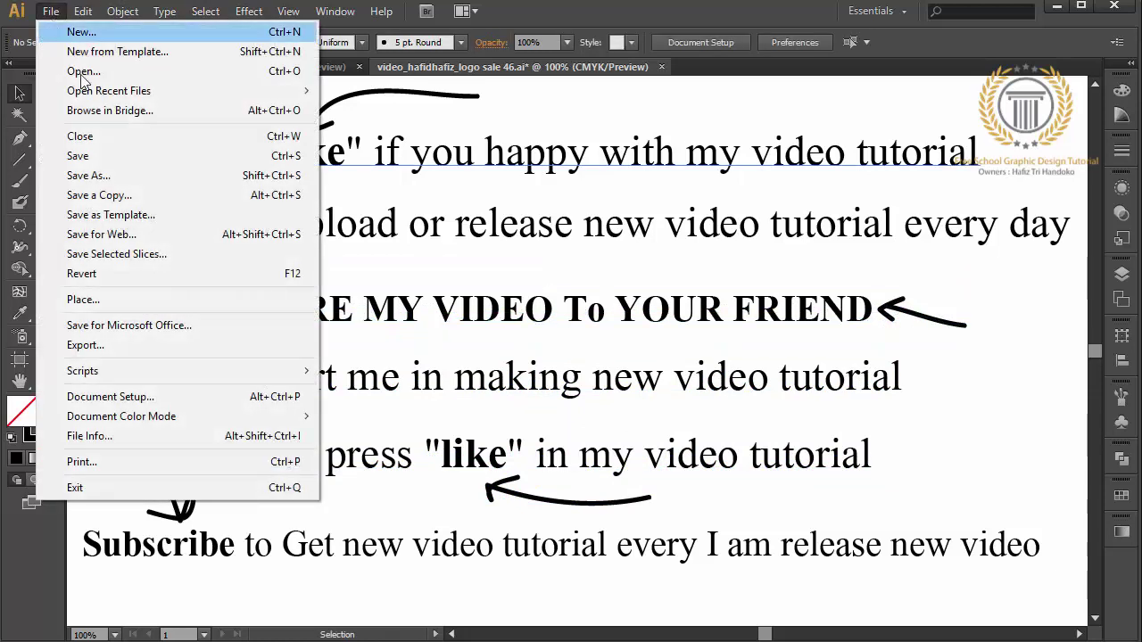
click(610, 275)
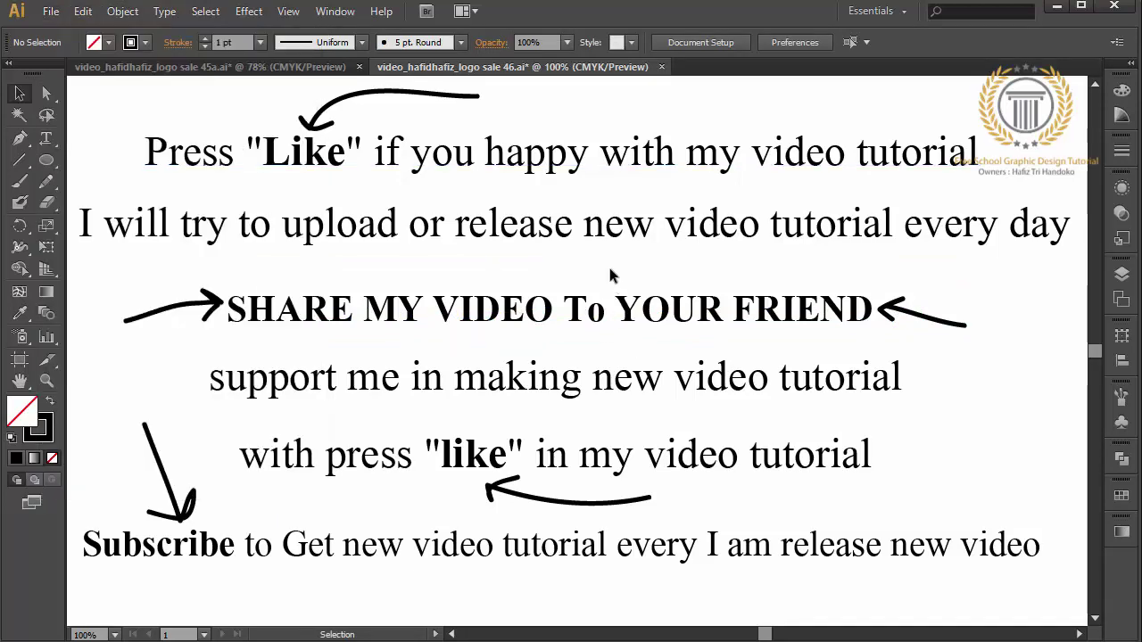